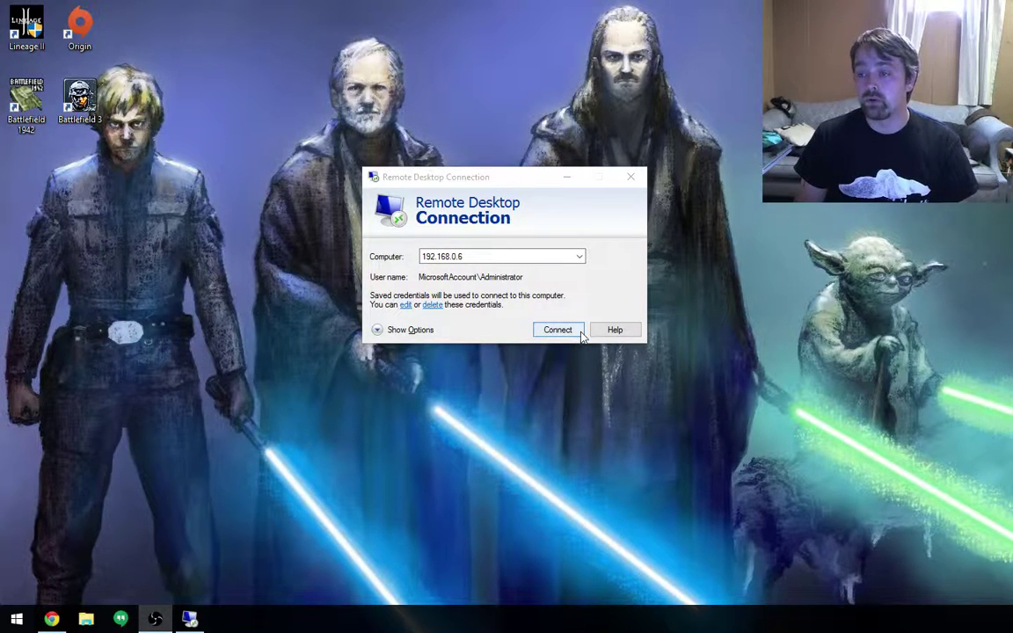
# - Connect to 192.168.0.6 over Remote Desktop, accepting the certificate warning
pyautogui.click(578, 331)
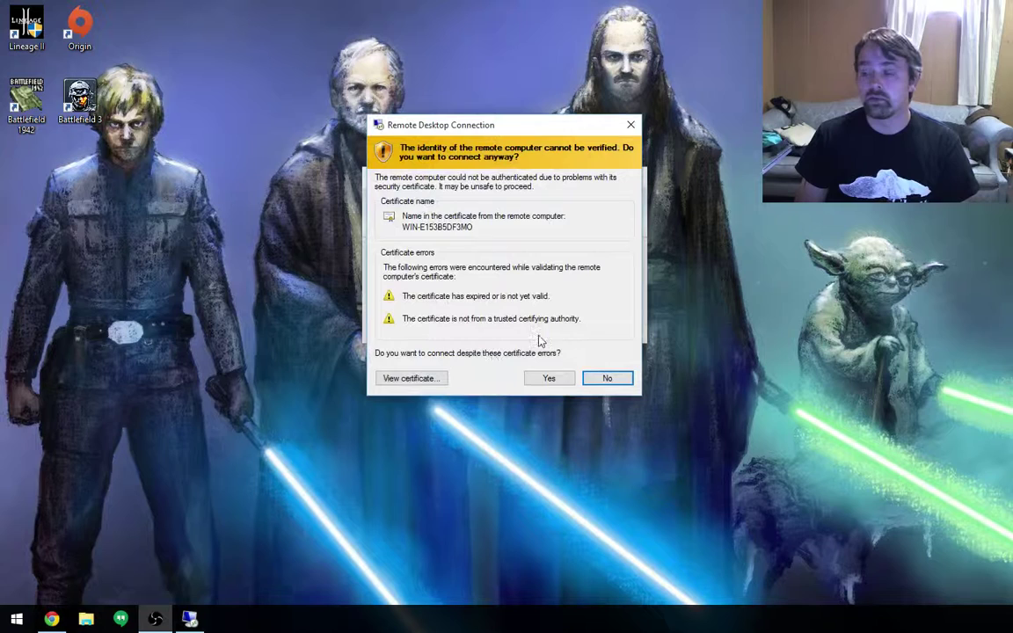
pyautogui.click(549, 379)
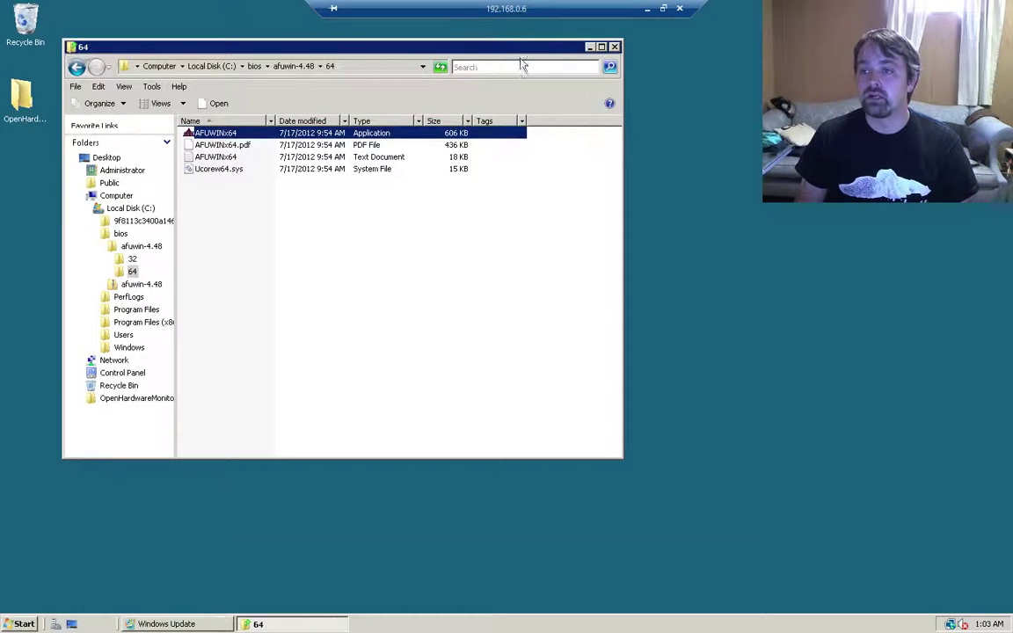
# - Center the Explorer window and browse from bios into afuwin-4.48\64
pyautogui.moveTo(477, 51); pyautogui.dragTo(638, 129)
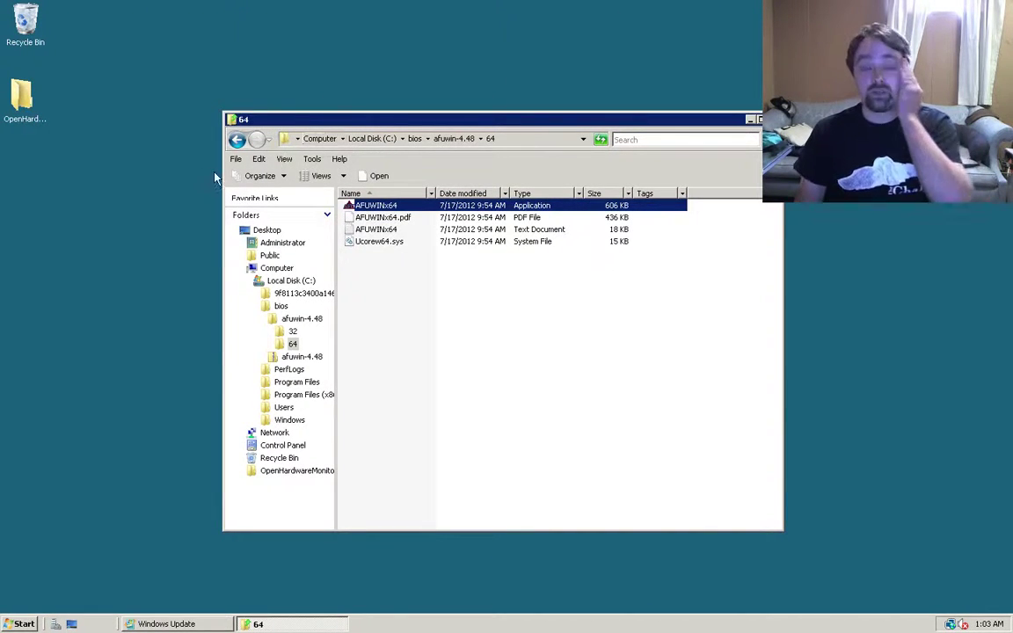
pyautogui.click(410, 139)
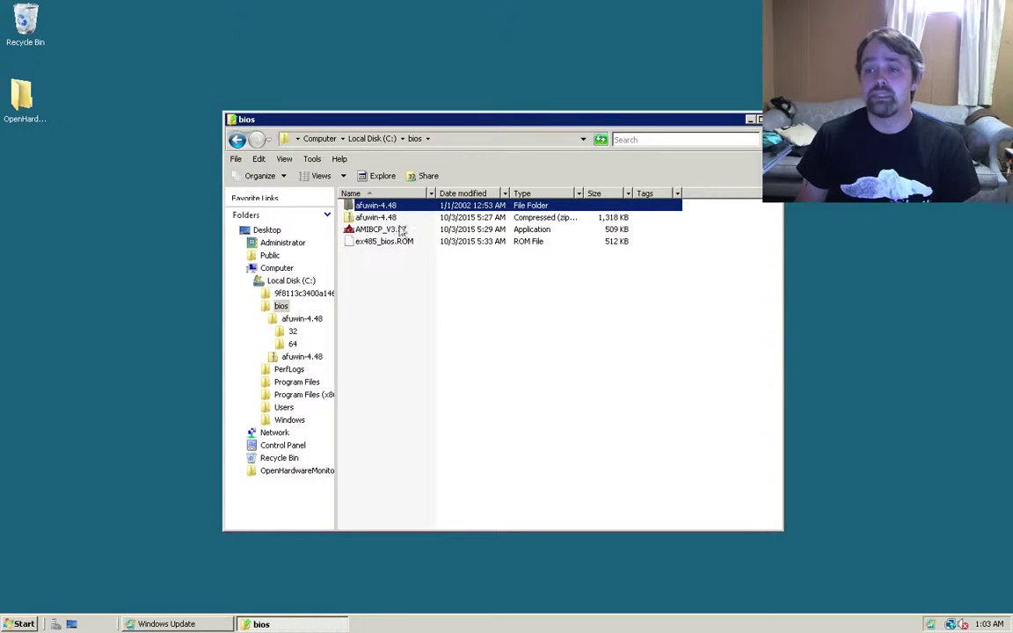
pyautogui.moveTo(382, 235)
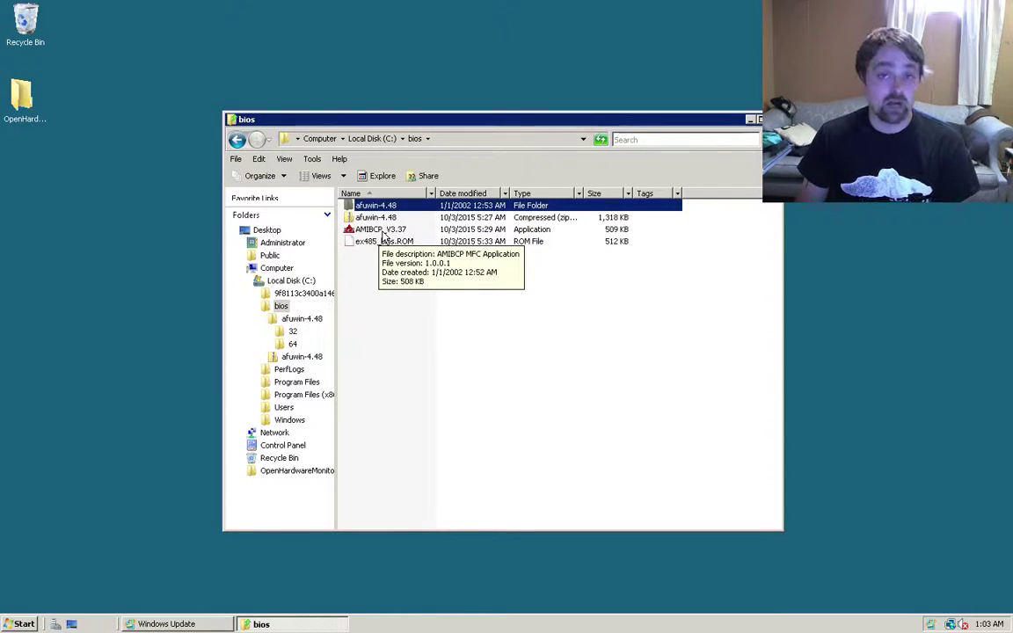
pyautogui.click(395, 323)
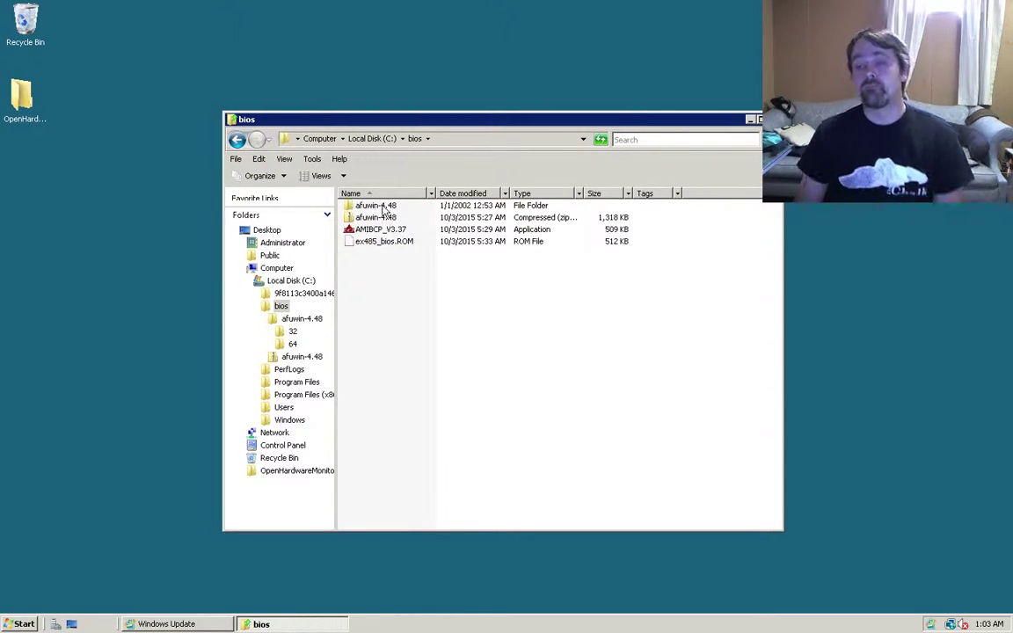
pyautogui.doubleClick(380, 209)
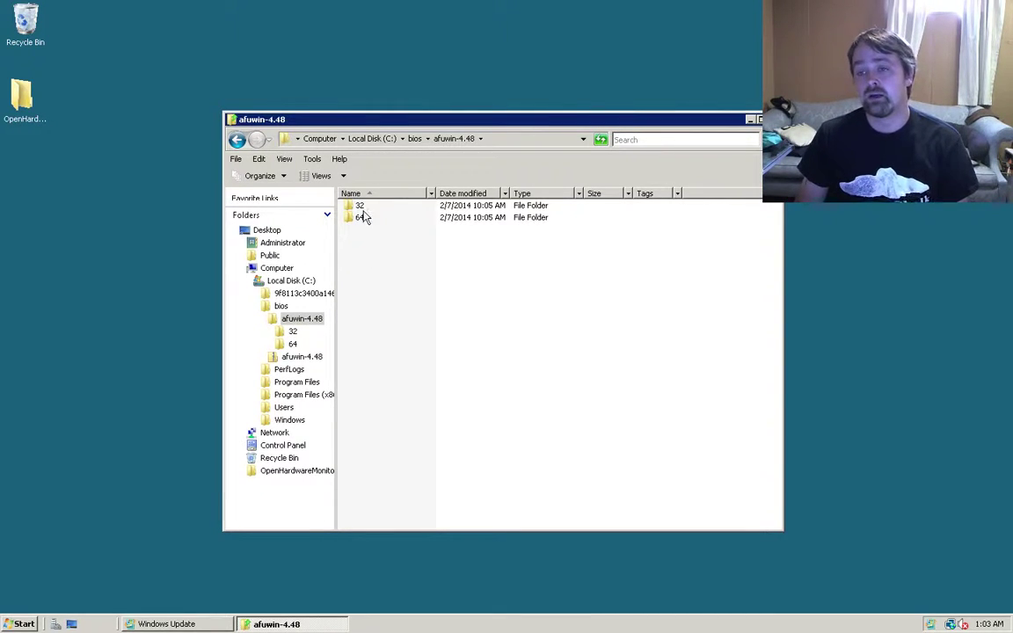
pyautogui.doubleClick(356, 219)
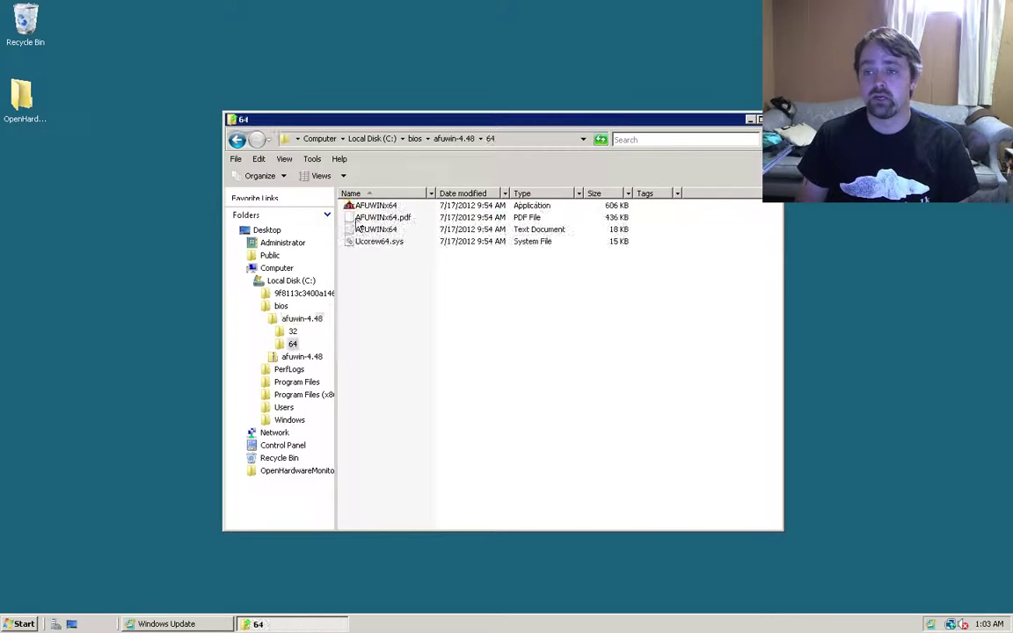
# - Launch AFUWINx64, dismiss its warning, and start saving the current BIOS to a file
pyautogui.doubleClick(382, 208)
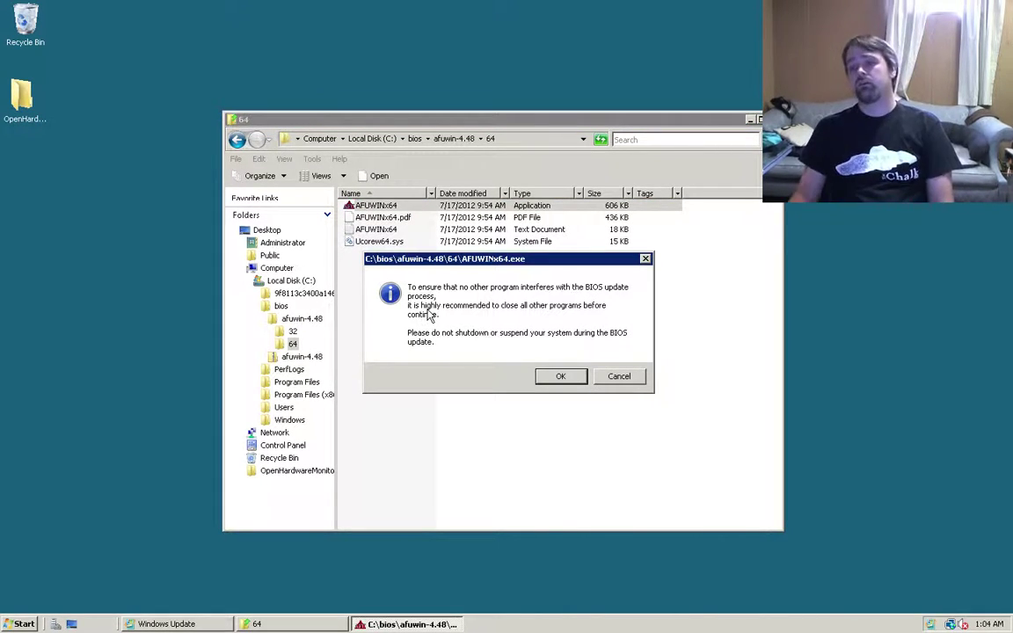
pyautogui.click(561, 379)
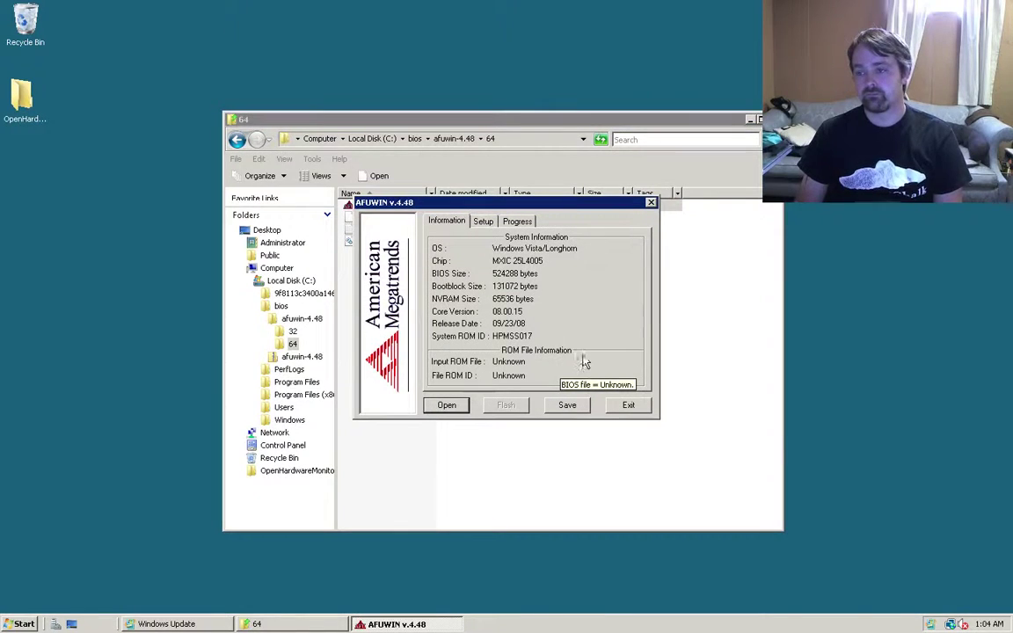
pyautogui.click(579, 408)
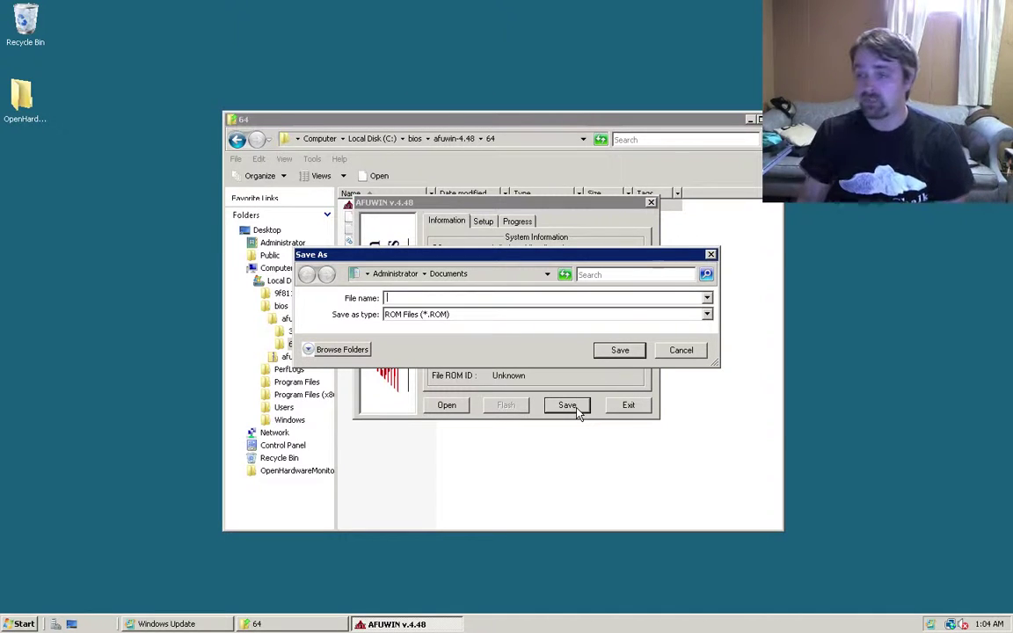
pyautogui.moveTo(717, 364); pyautogui.dragTo(733, 496)
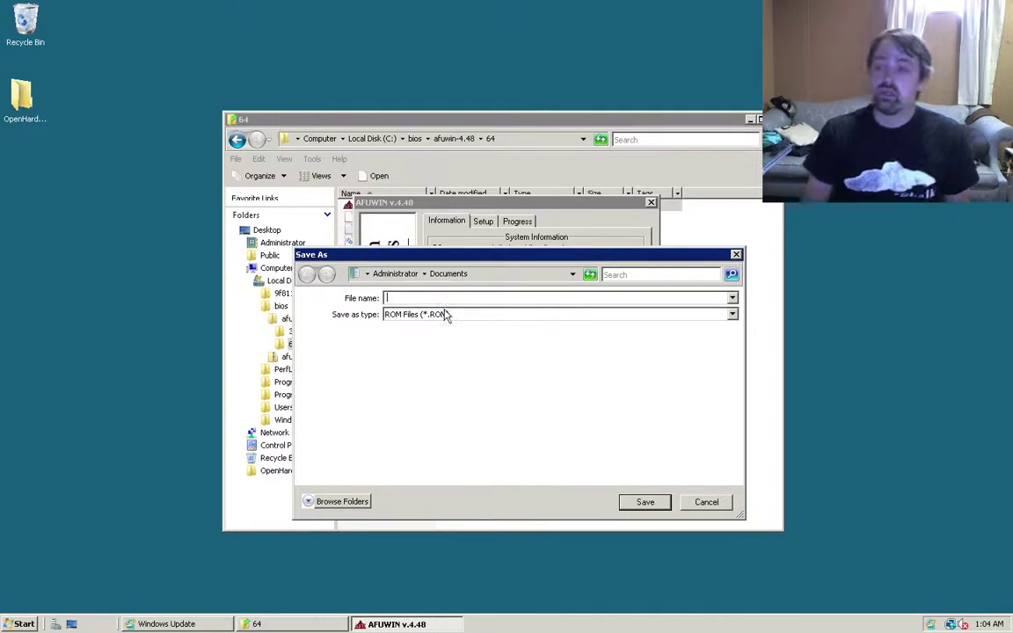
# - Save the BIOS backup as newbios in the C:\bios folder
pyautogui.click(395, 275)
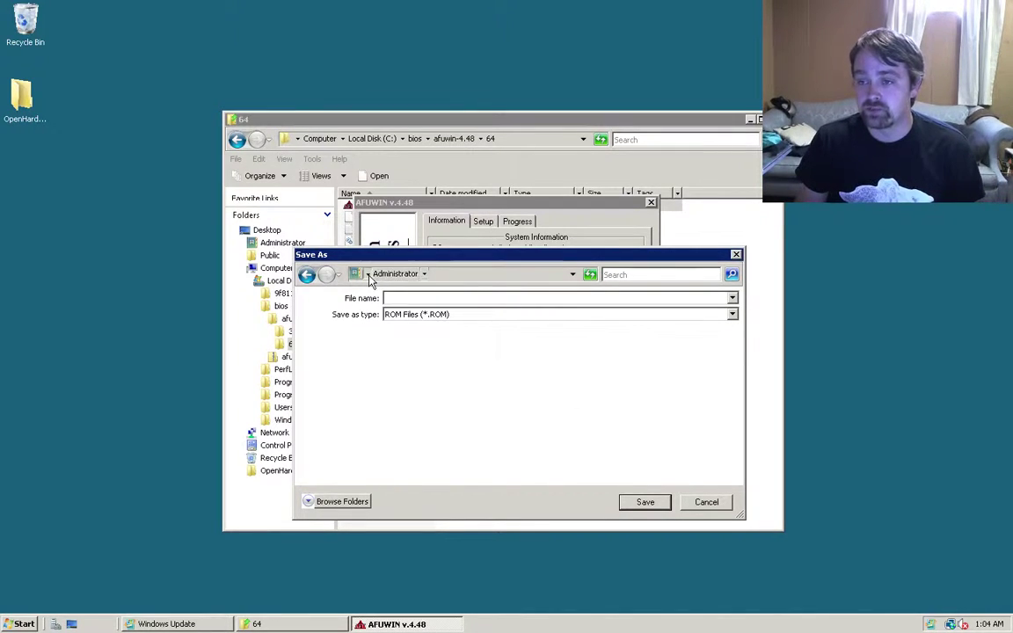
pyautogui.click(424, 274)
pyautogui.click(365, 273)
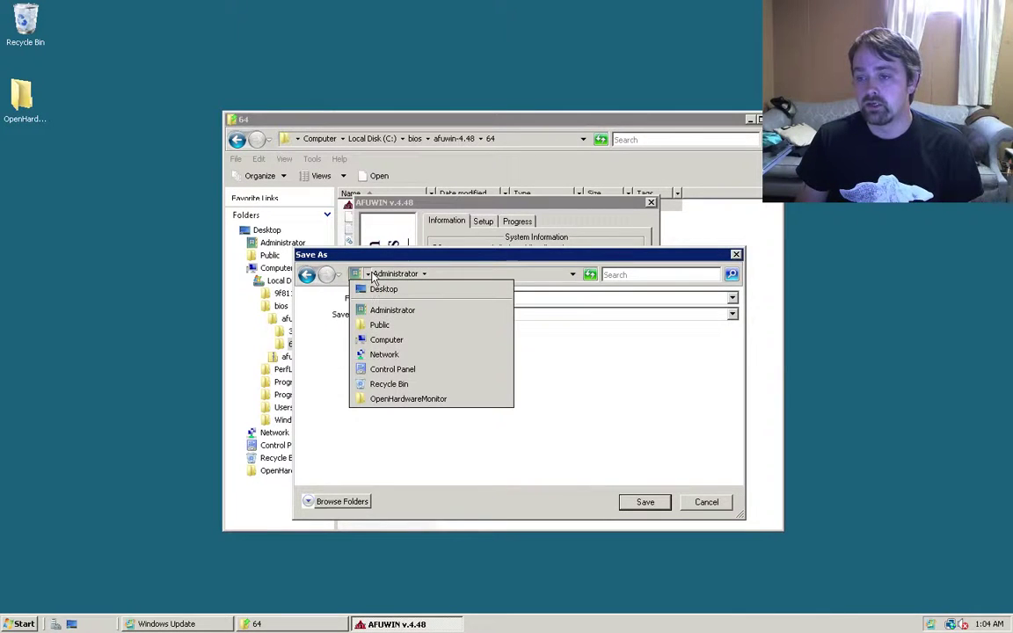
pyautogui.click(401, 339)
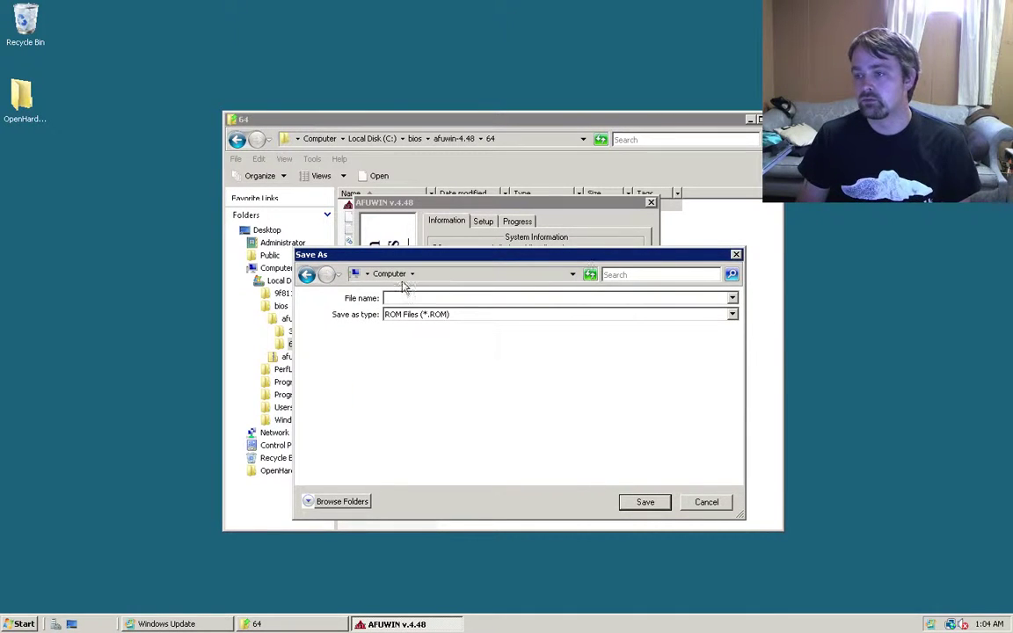
pyautogui.click(327, 503)
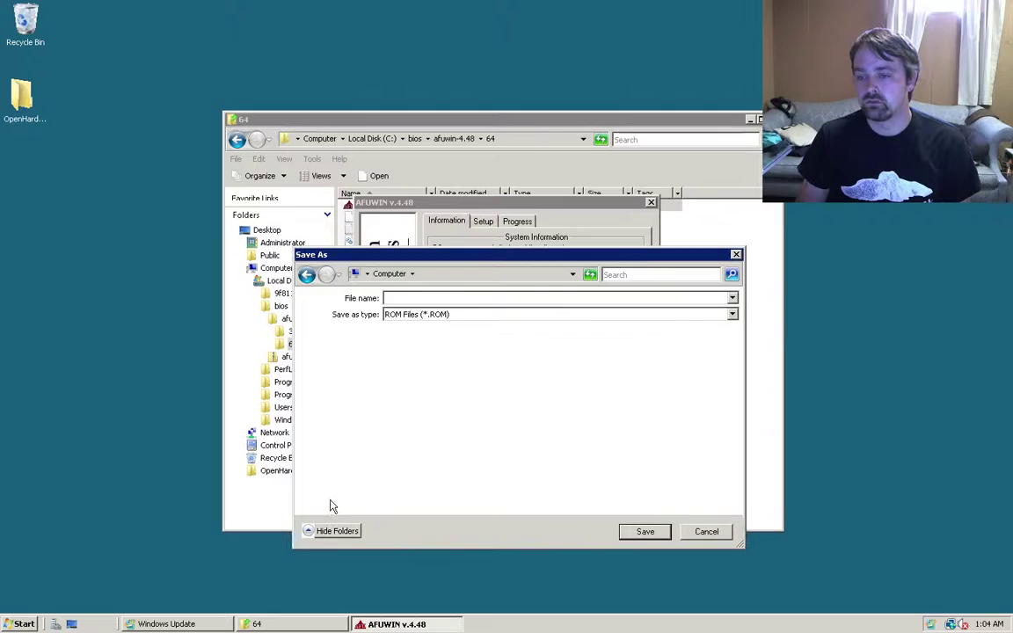
pyautogui.doubleClick(442, 348)
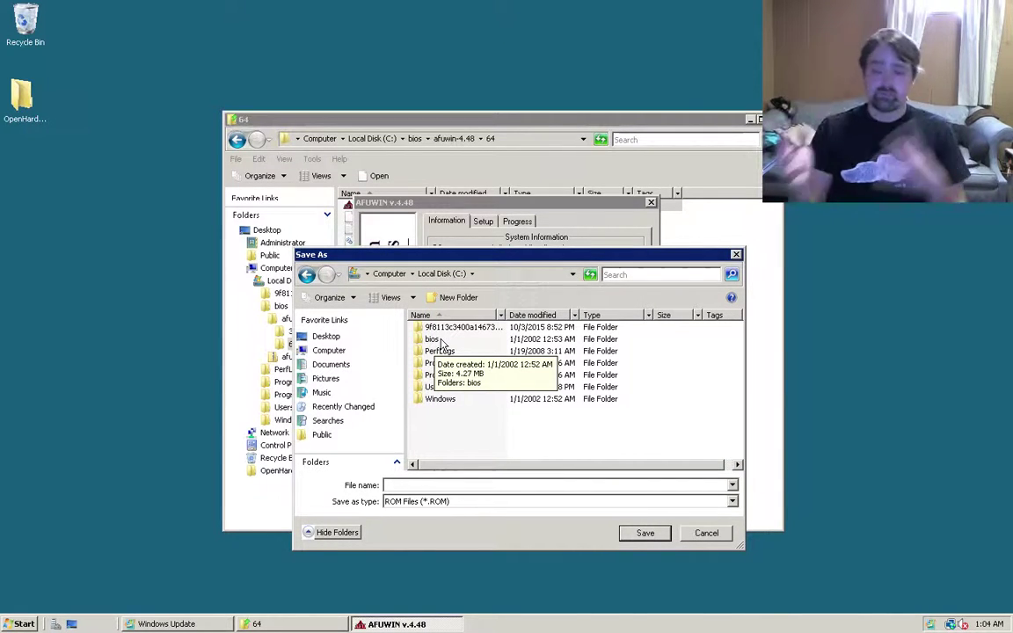
pyautogui.doubleClick(443, 344)
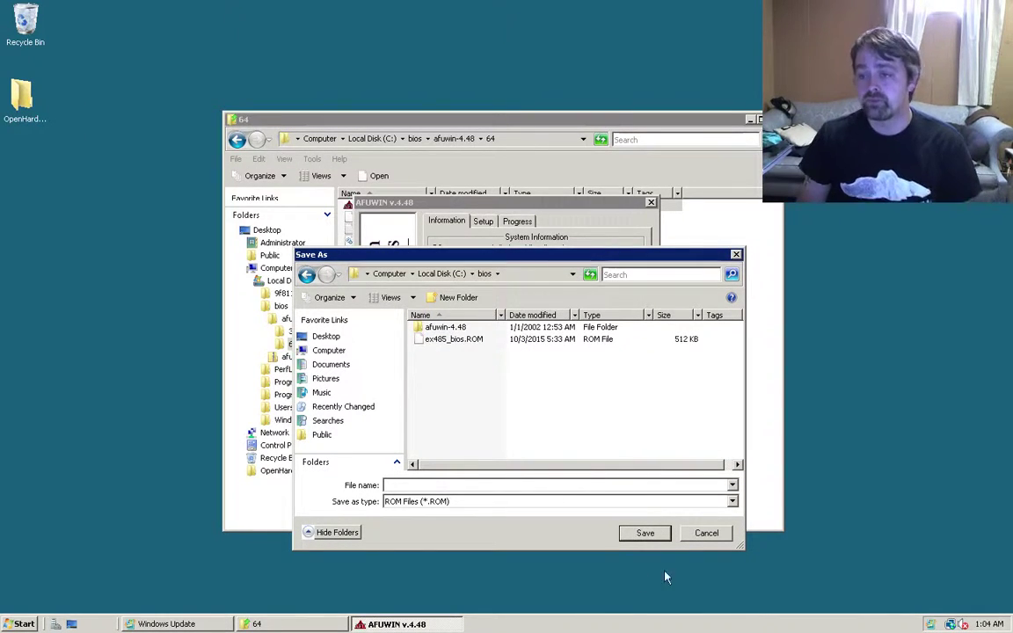
pyautogui.click(427, 486)
pyautogui.write('newbios')
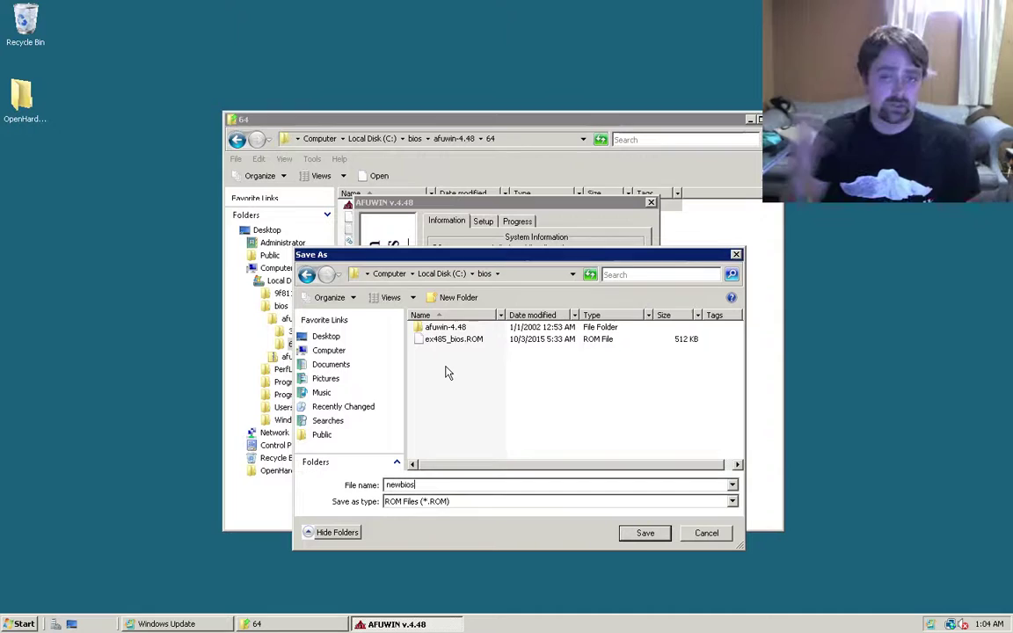
pyautogui.click(647, 534)
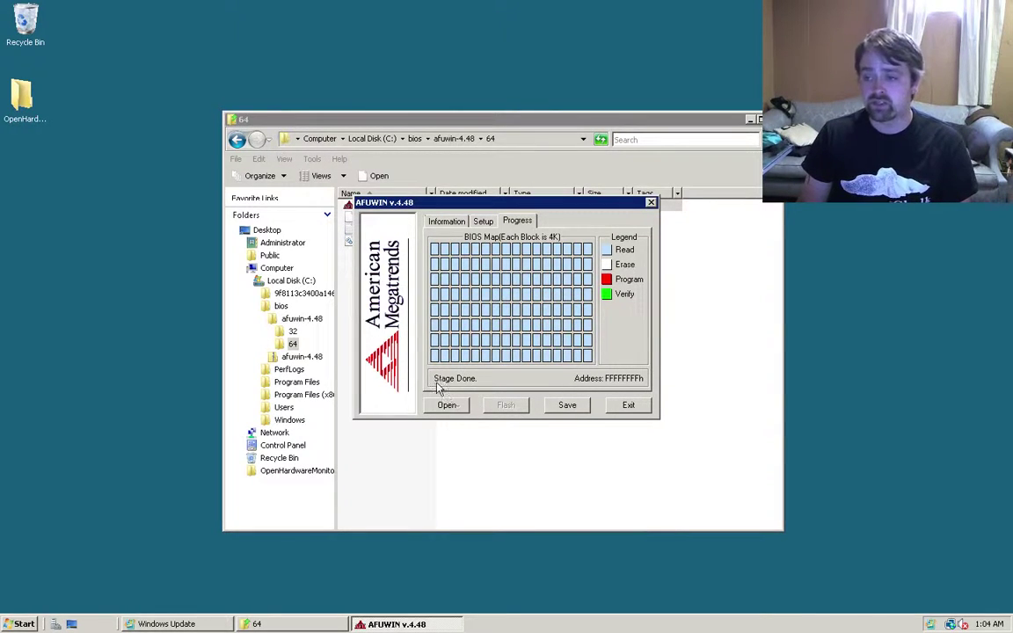
# - Exit AFUWIN, return to C:\bios, and cancel an attempted AMIBCP_V3.37 launch
pyautogui.click(627, 405)
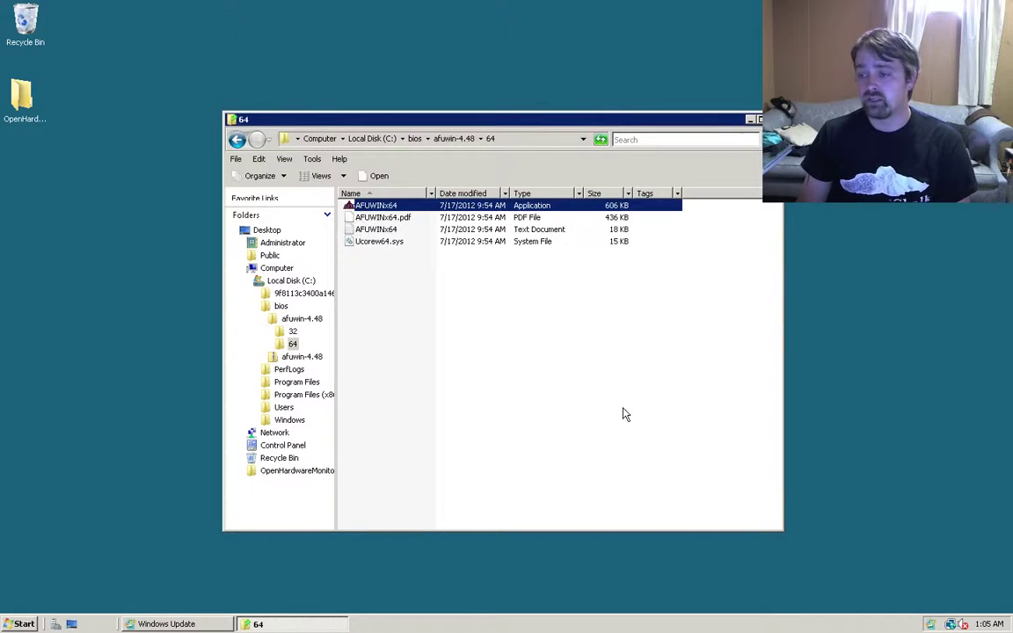
pyautogui.click(414, 138)
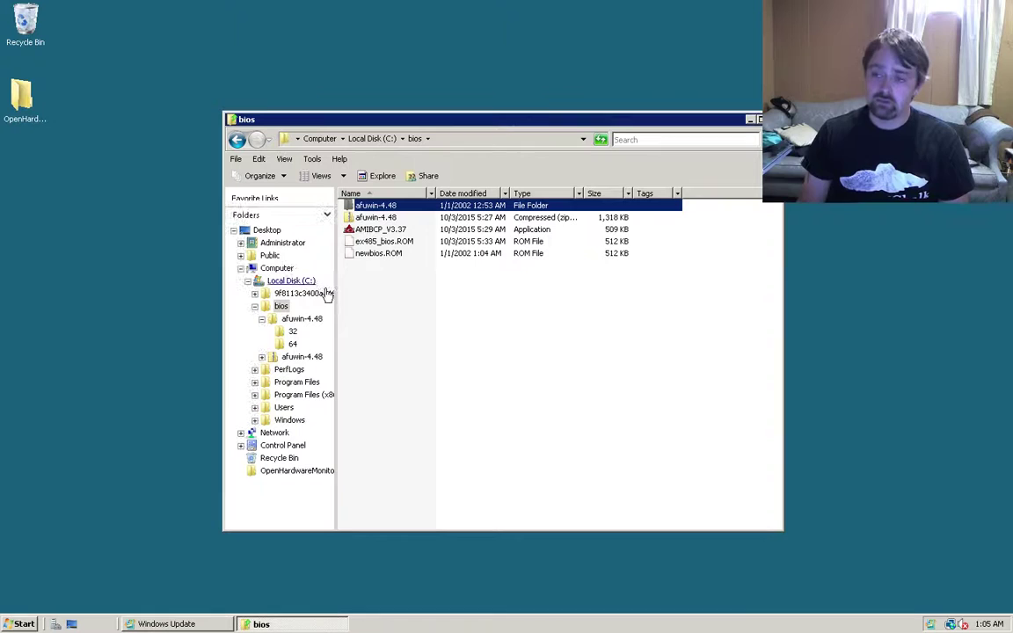
pyautogui.doubleClick(383, 230)
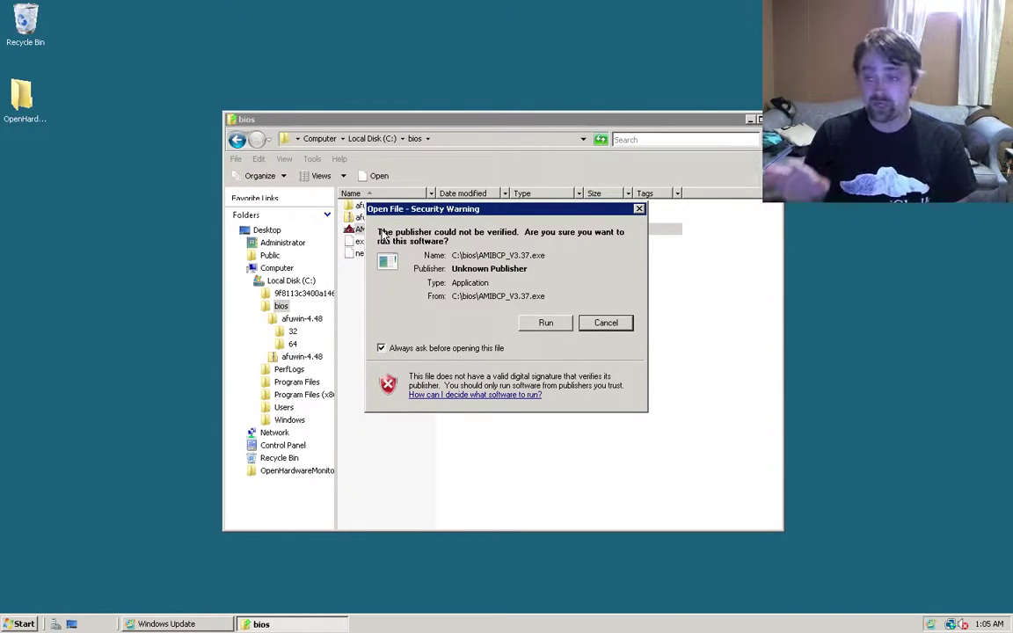
pyautogui.click(603, 323)
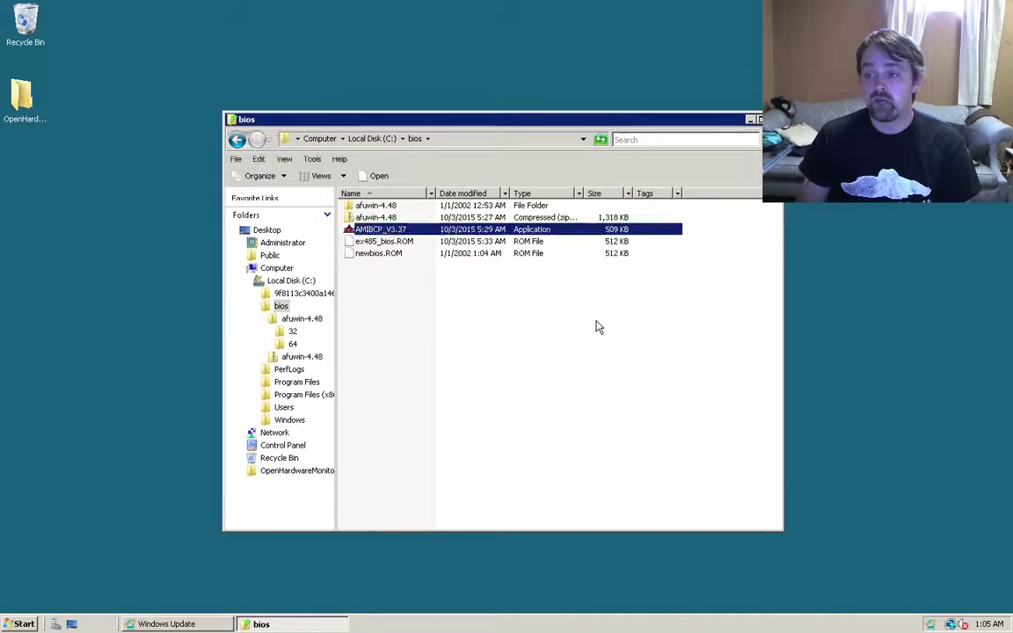
pyautogui.click(20, 623)
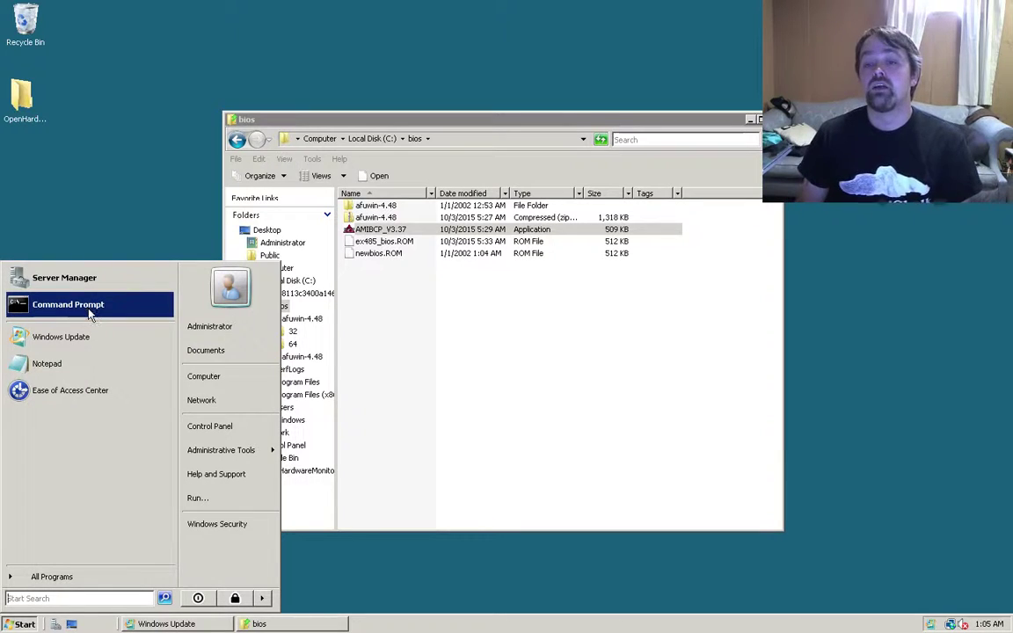
# - Review installed software in Control Panel's Programs and Features, then close it
pyautogui.click(211, 427)
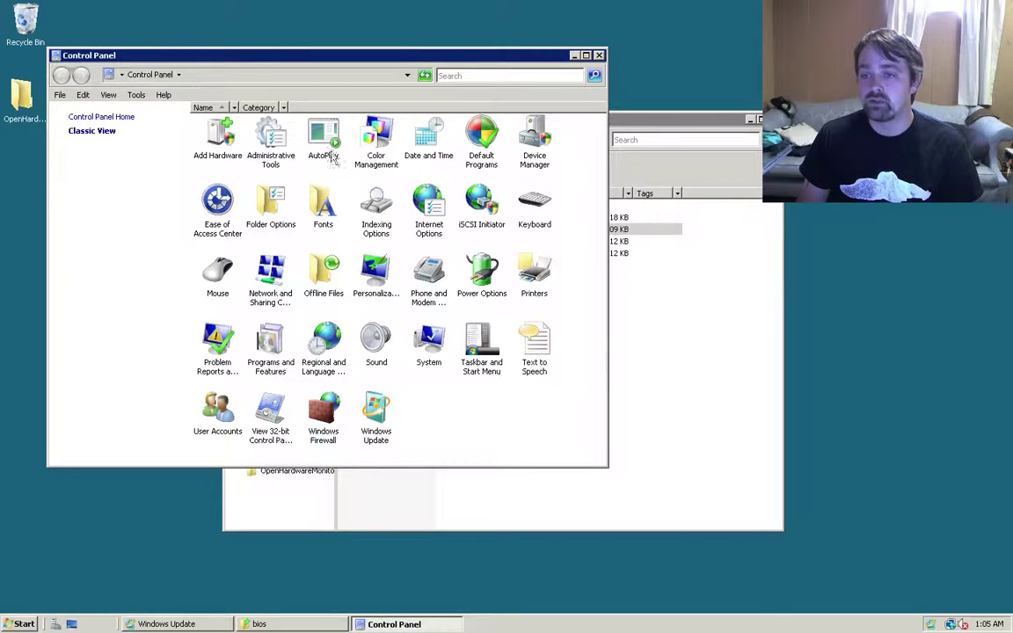
pyautogui.doubleClick(274, 349)
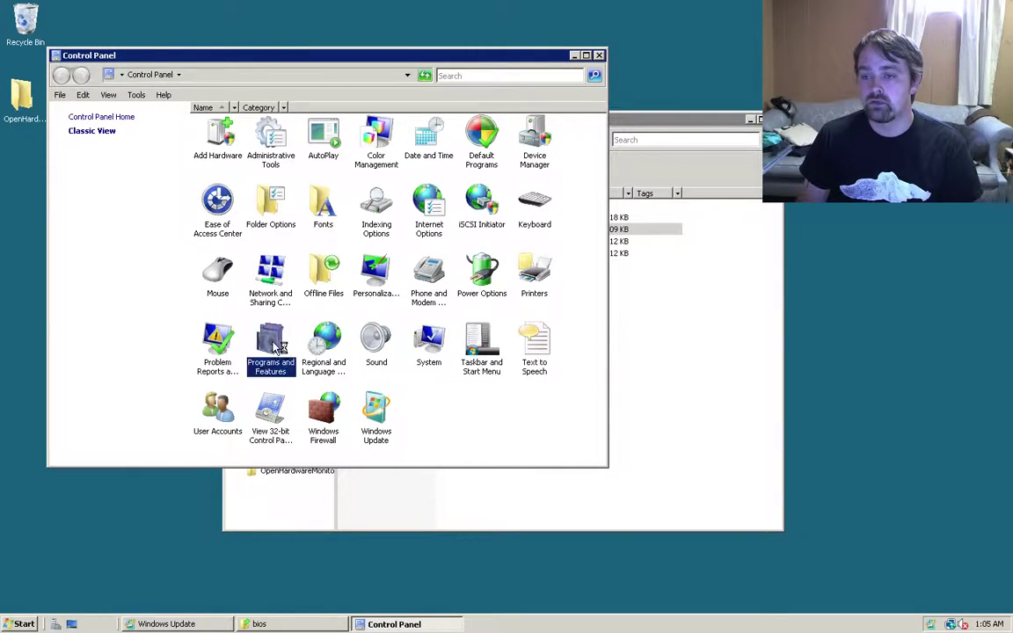
pyautogui.click(599, 56)
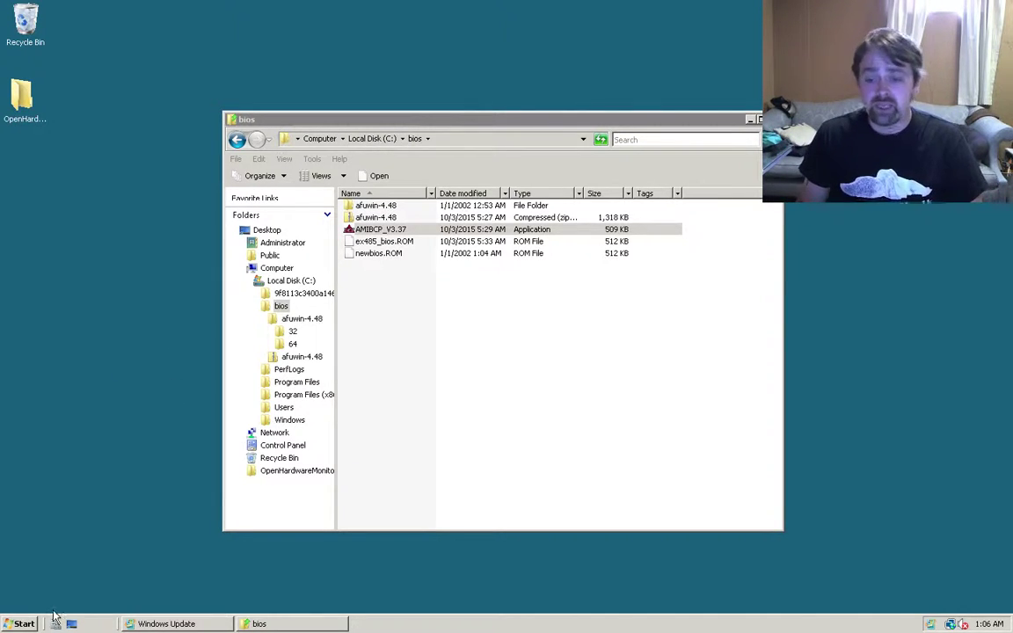
# - Open an administrator Command Prompt and switch to drive C:
pyautogui.click(21, 624)
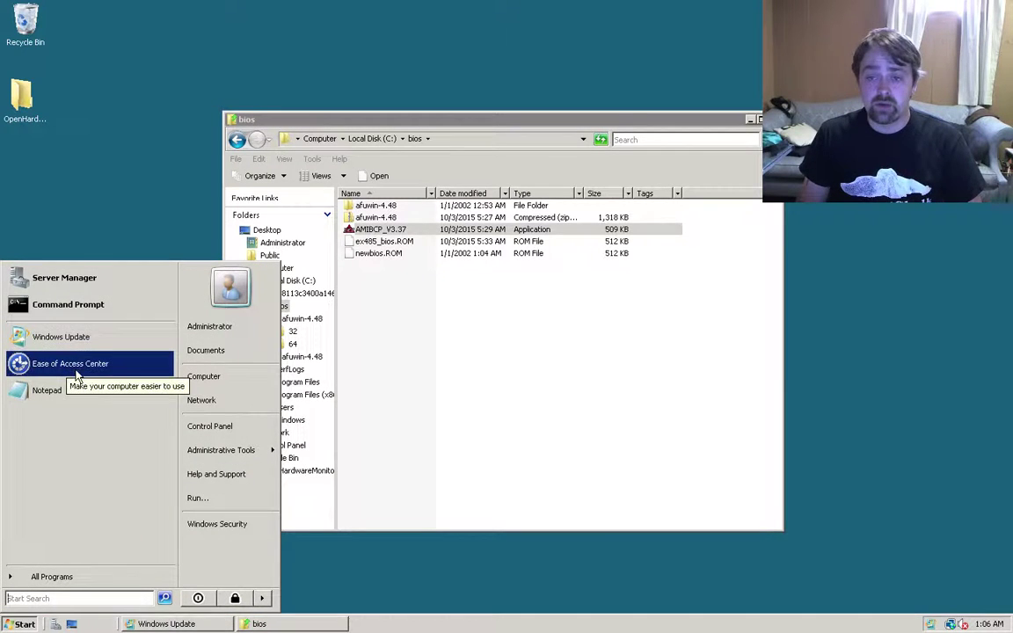
pyautogui.click(88, 308)
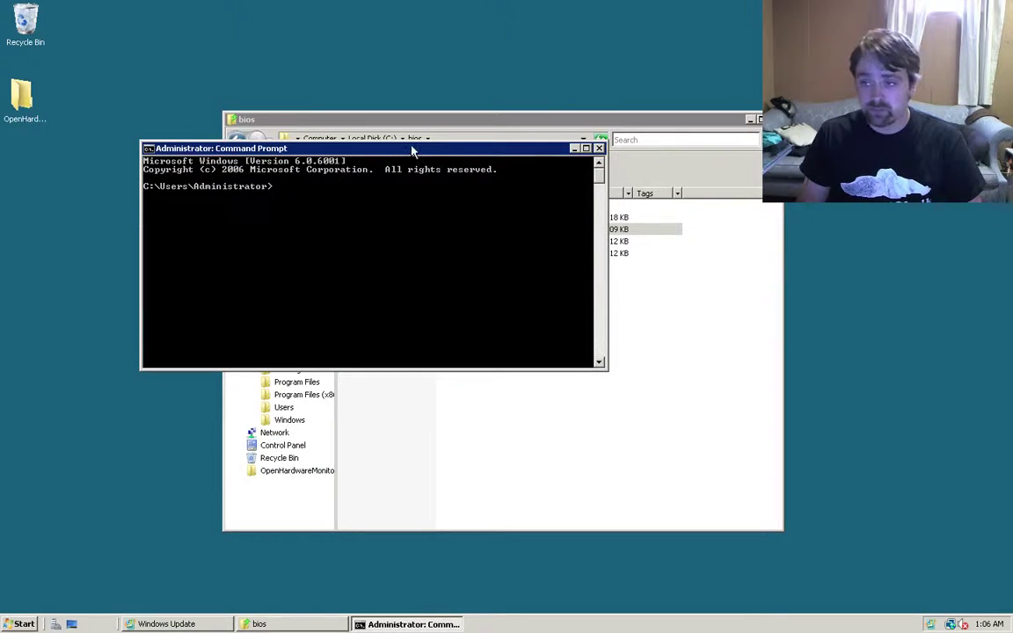
pyautogui.moveTo(411, 152); pyautogui.dragTo(541, 288)
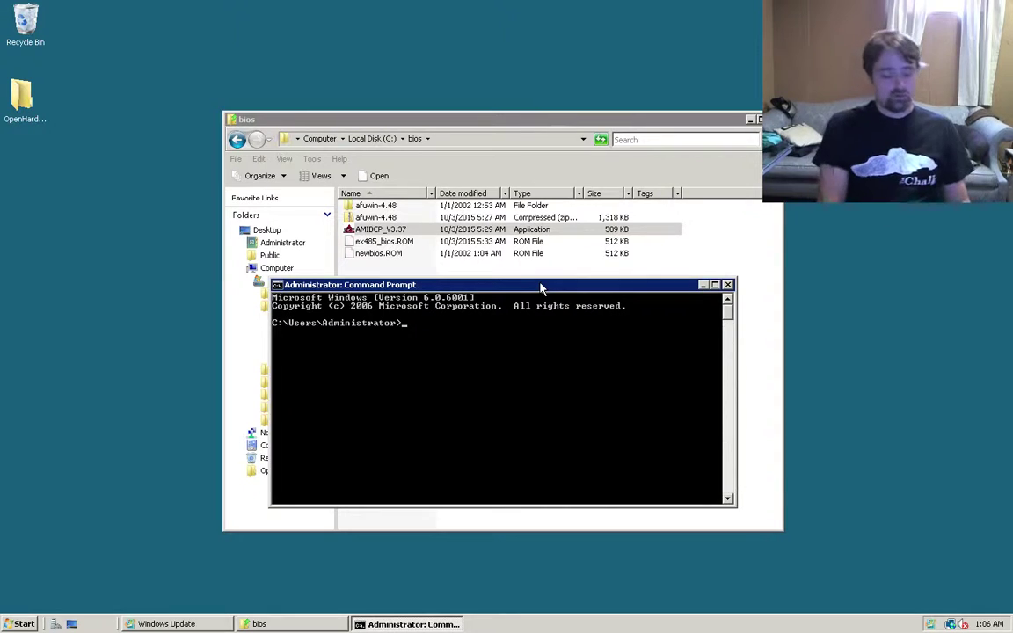
pyautogui.write('c:')
pyautogui.press('Return')
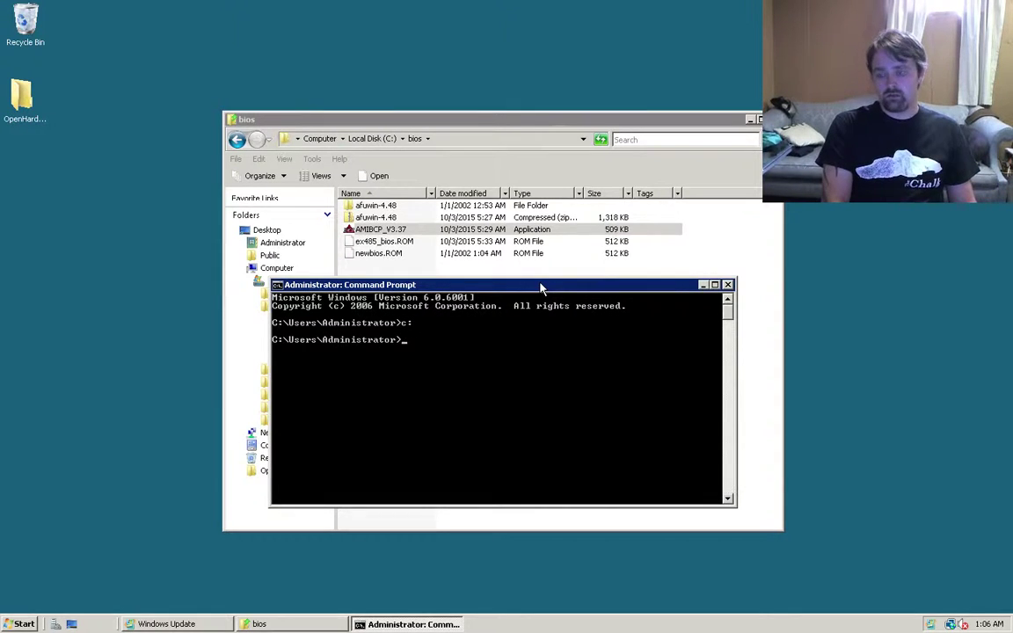
pyautogui.write('cd c:')
pyautogui.press('Return')
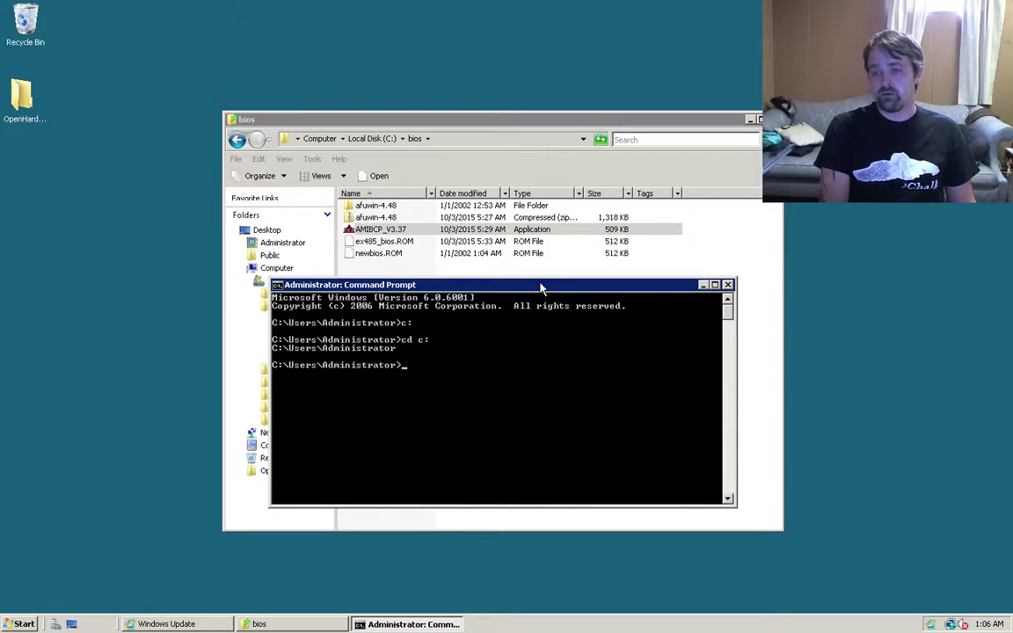
pyautogui.write('cd')
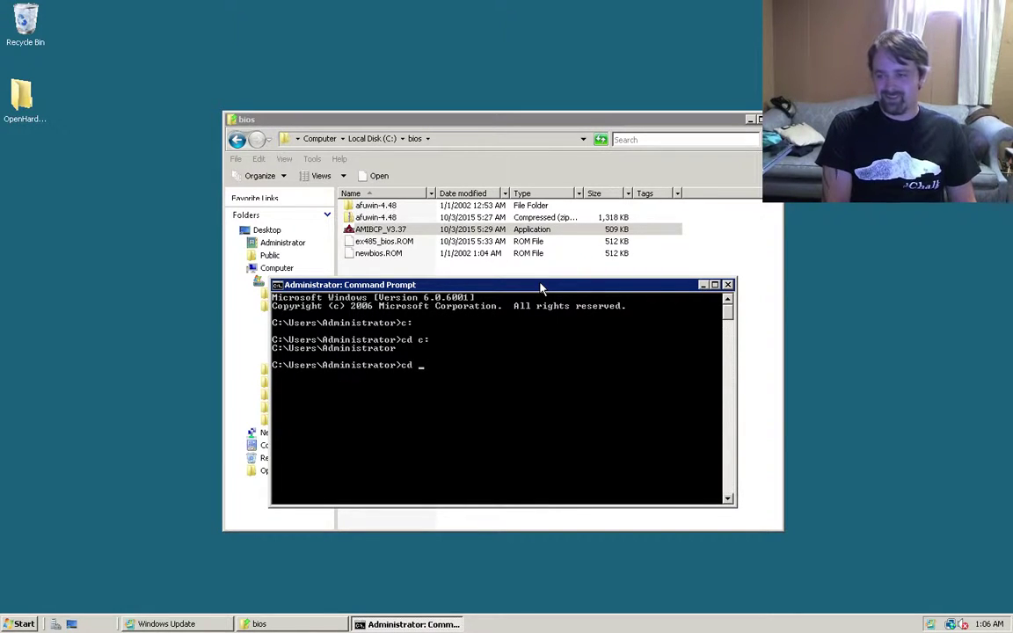
pyautogui.press('BackSpace')
pyautogui.press('BackSpace')
pyautogui.press('BackSpace')
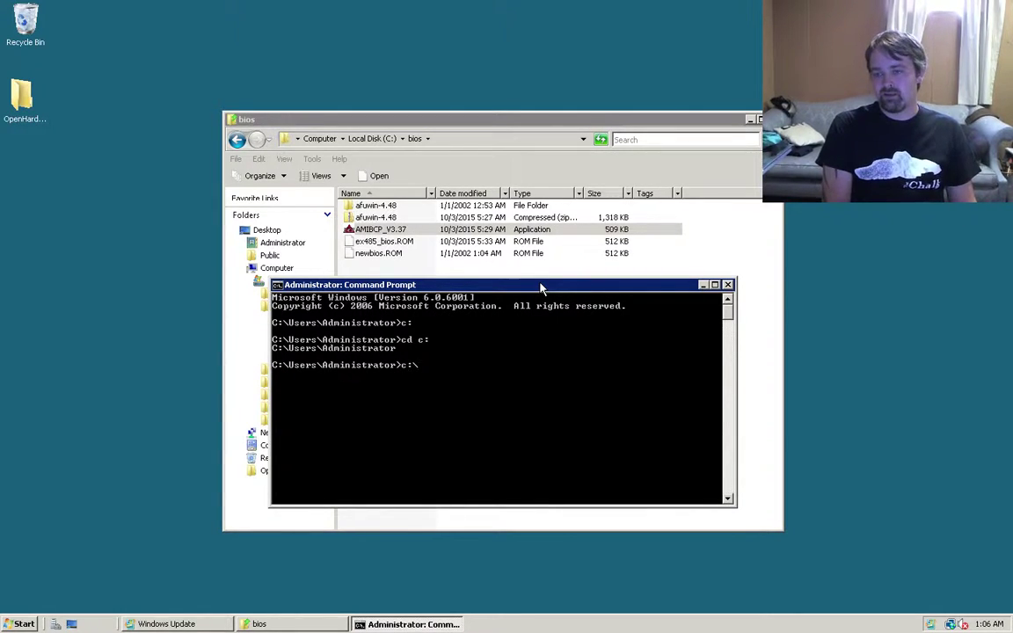
pyautogui.press('Return')
# - Go up to C:\ with cd .., enter the bios folder, and list it with dir
pyautogui.write('cd ..')
pyautogui.press('Return')
pyautogui.write('cd .')
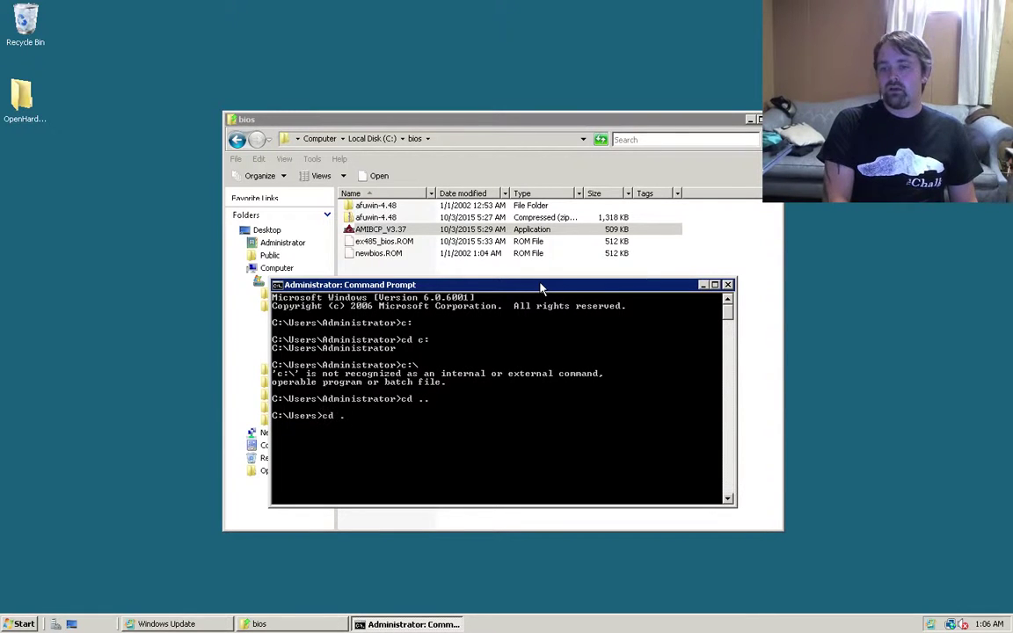
pyautogui.write('.')
pyautogui.press('Return')
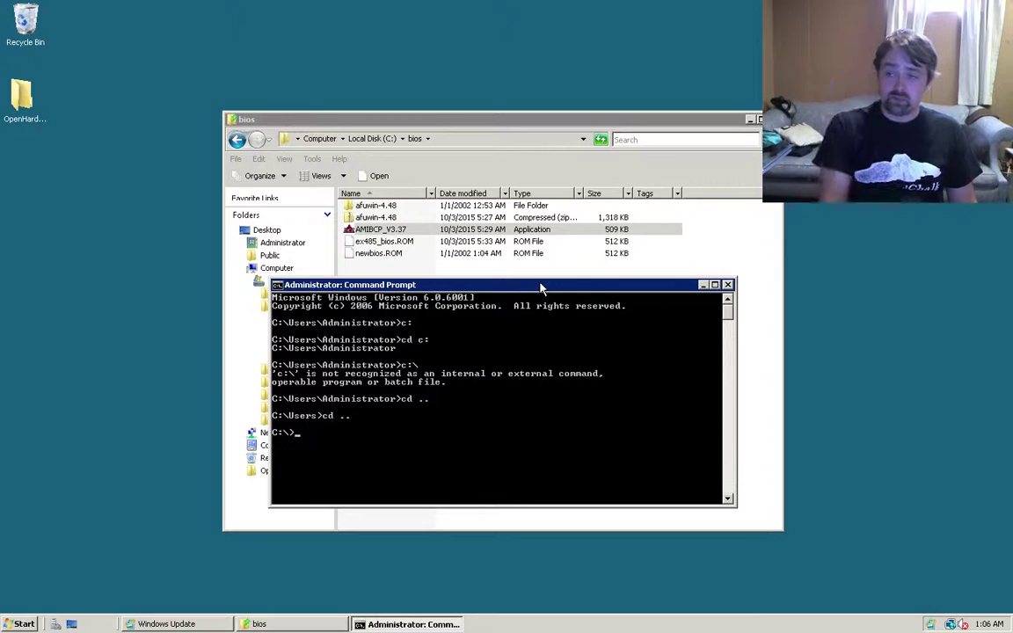
pyautogui.write('cd bios')
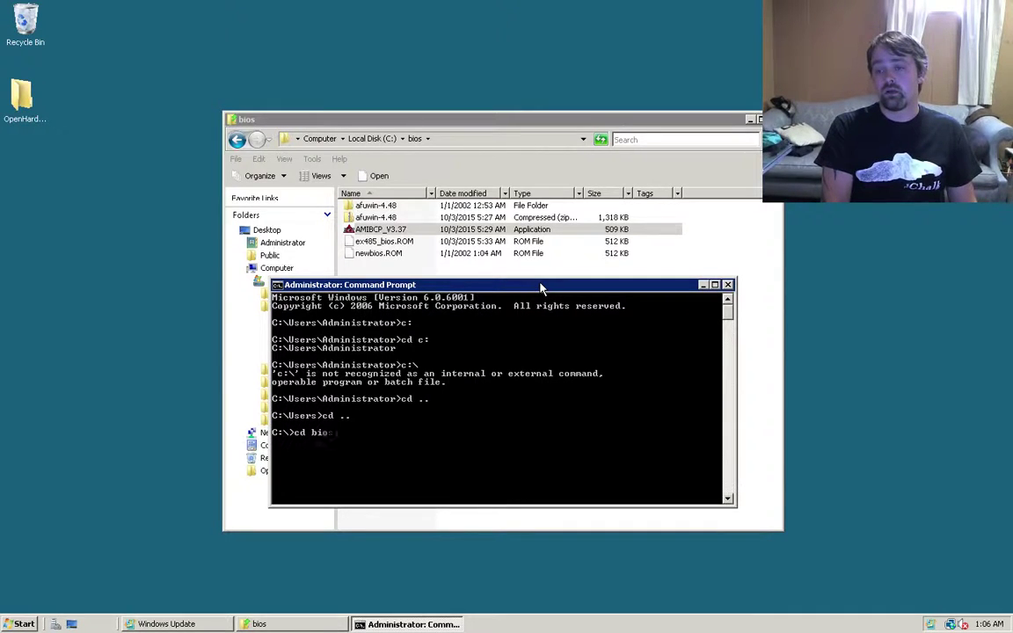
pyautogui.press('Return')
pyautogui.write('ls')
pyautogui.press('Return')
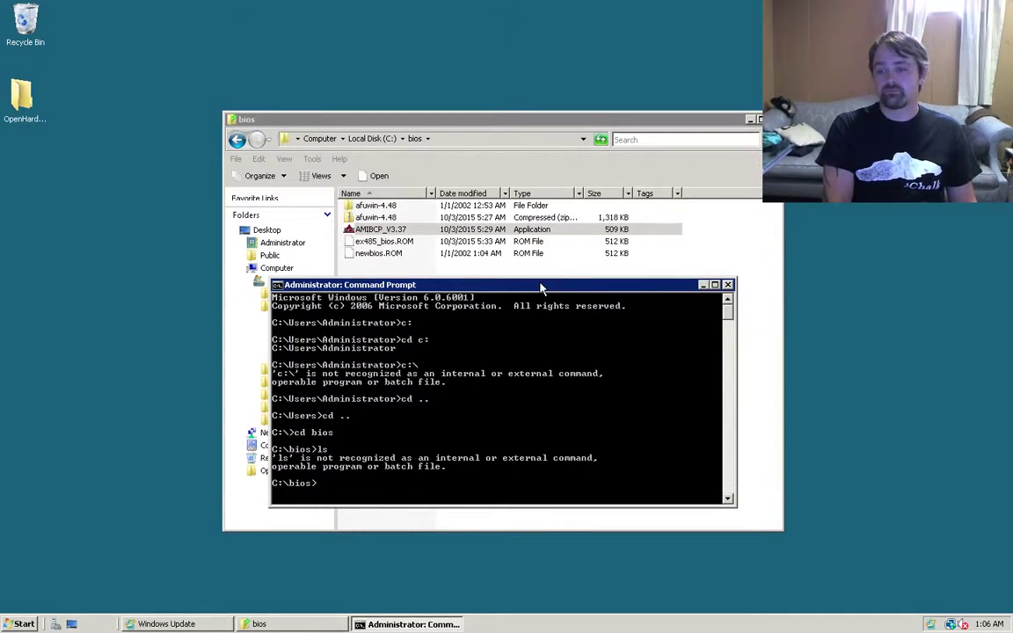
pyautogui.write('dir')
pyautogui.press('Return')
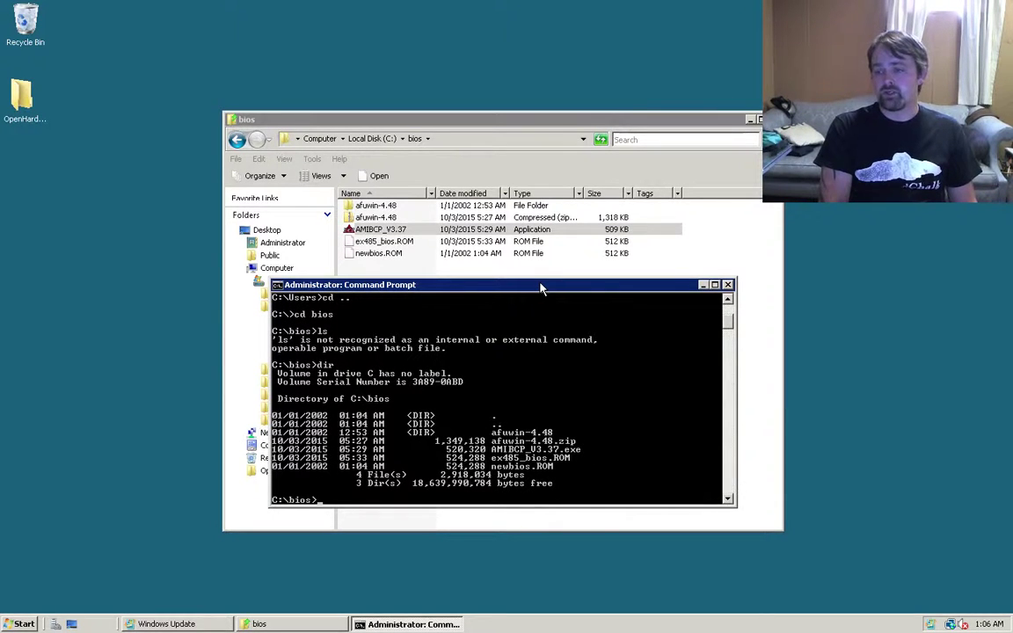
# - Run AMIBCP_V3.37.exe using Tab completion
pyautogui.write('Am')
pyautogui.press('Tab')
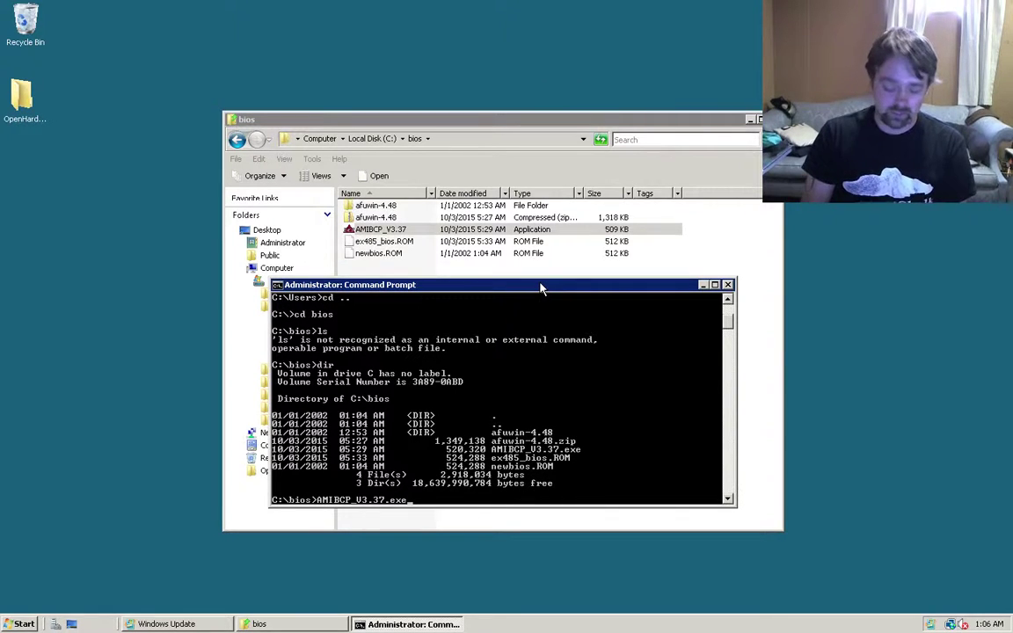
pyautogui.press('Return')
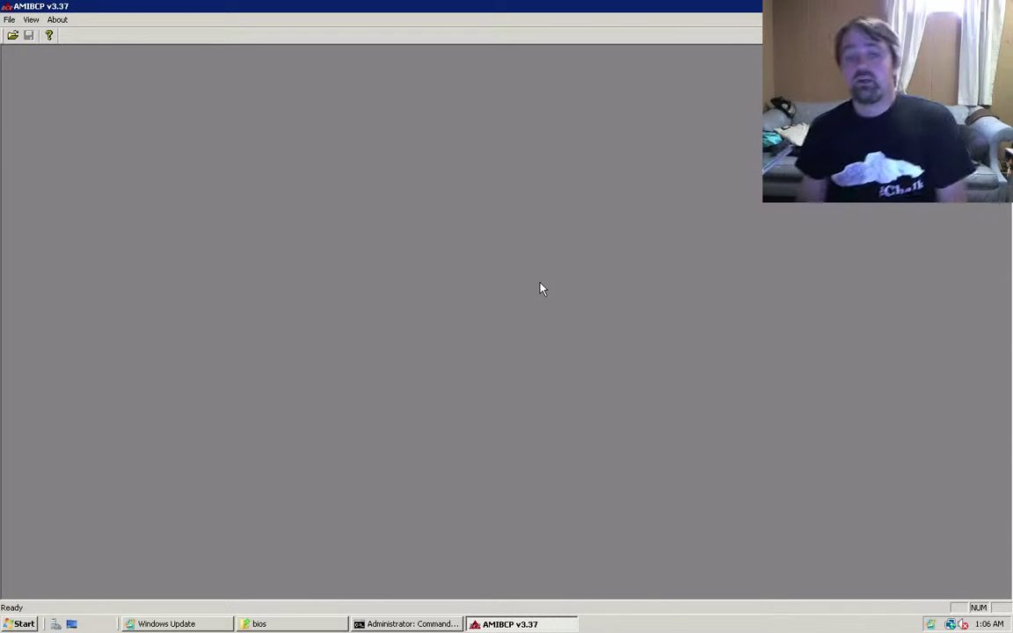
# - Open ex485_bios.ROM in AMIBCP through File > Open
pyautogui.click(9, 19)
pyautogui.click(25, 33)
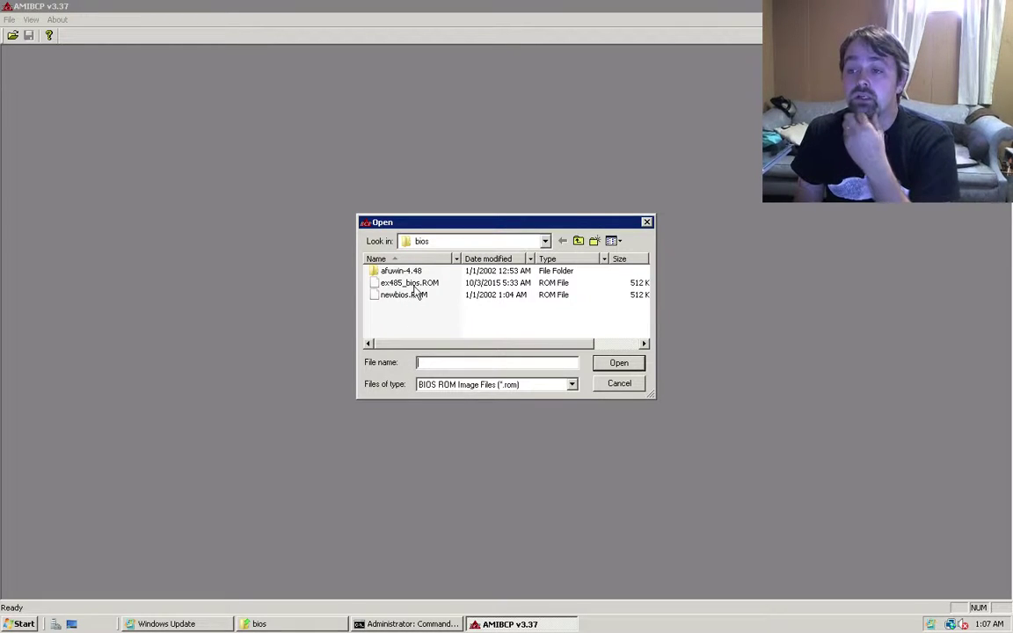
pyautogui.doubleClick(414, 284)
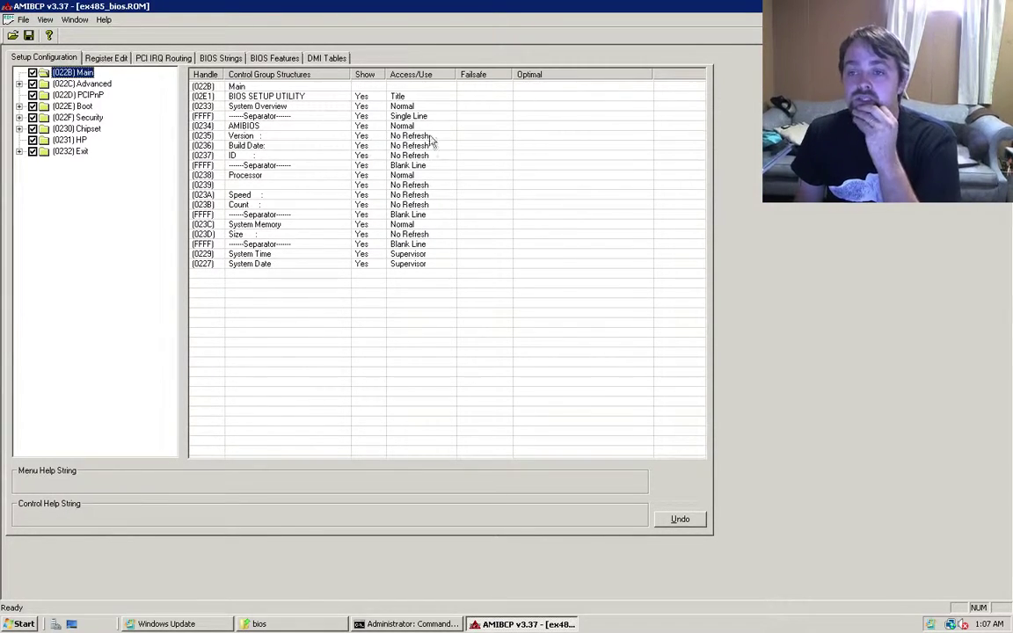
# - In Advanced > CPU Configuration, set PECI's Optimal and Failsafe values to 01
pyautogui.click(19, 84)
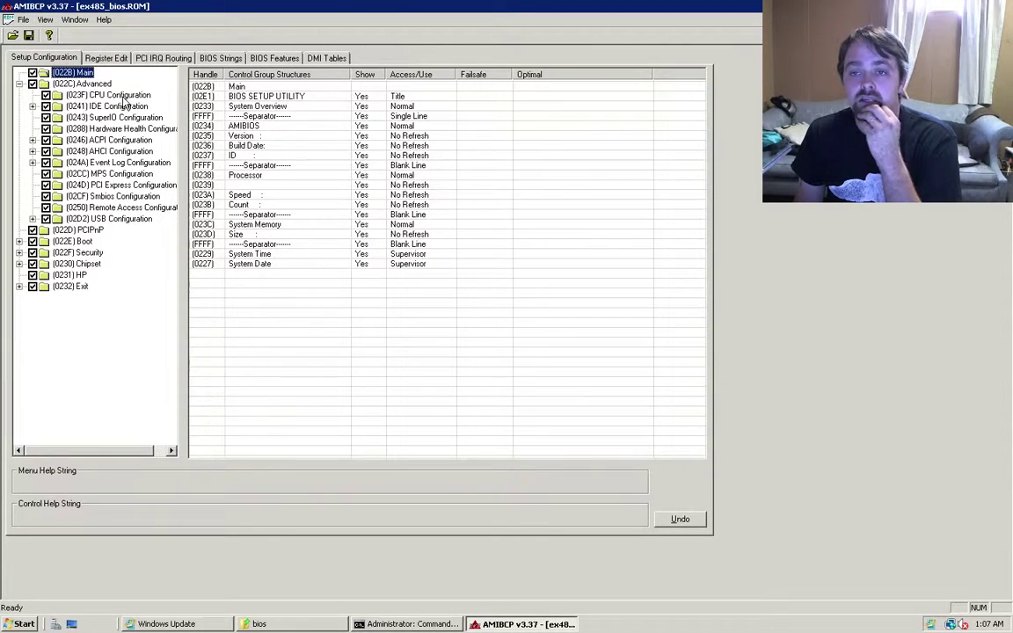
pyautogui.click(112, 95)
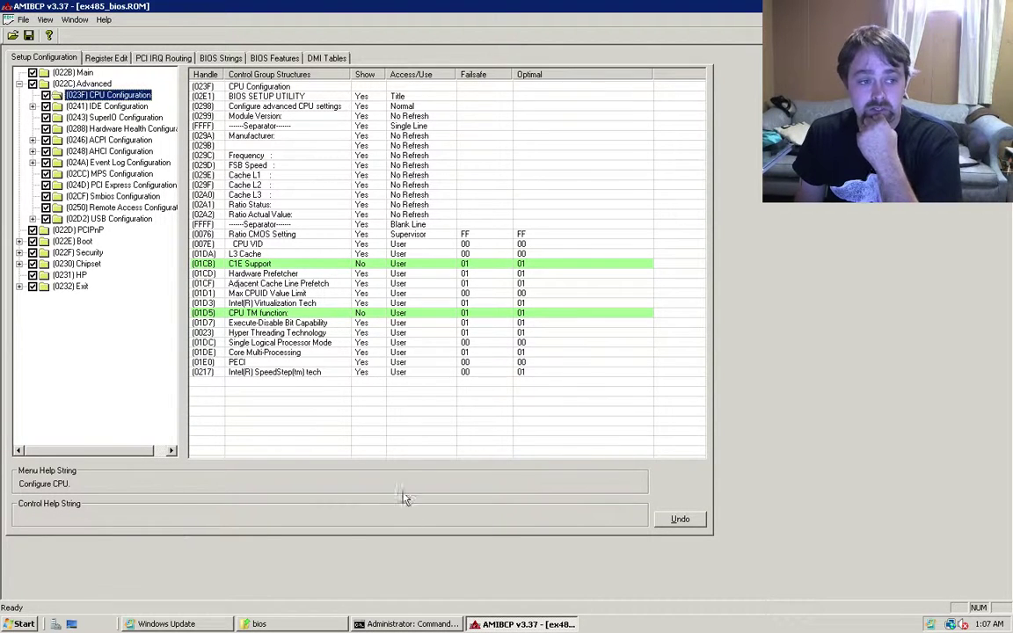
pyautogui.click(258, 363)
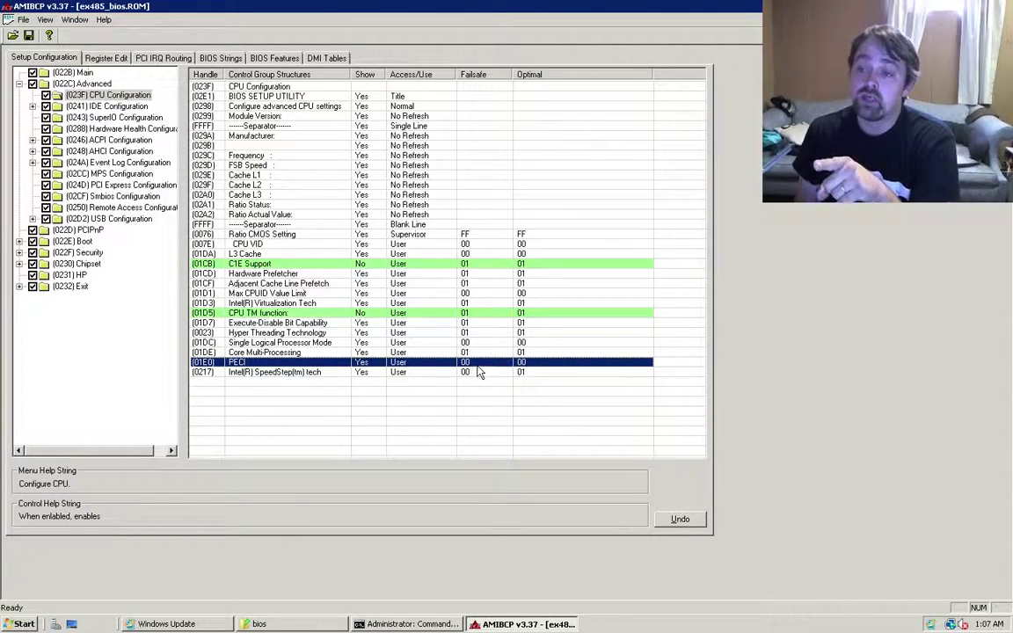
pyautogui.click(532, 364)
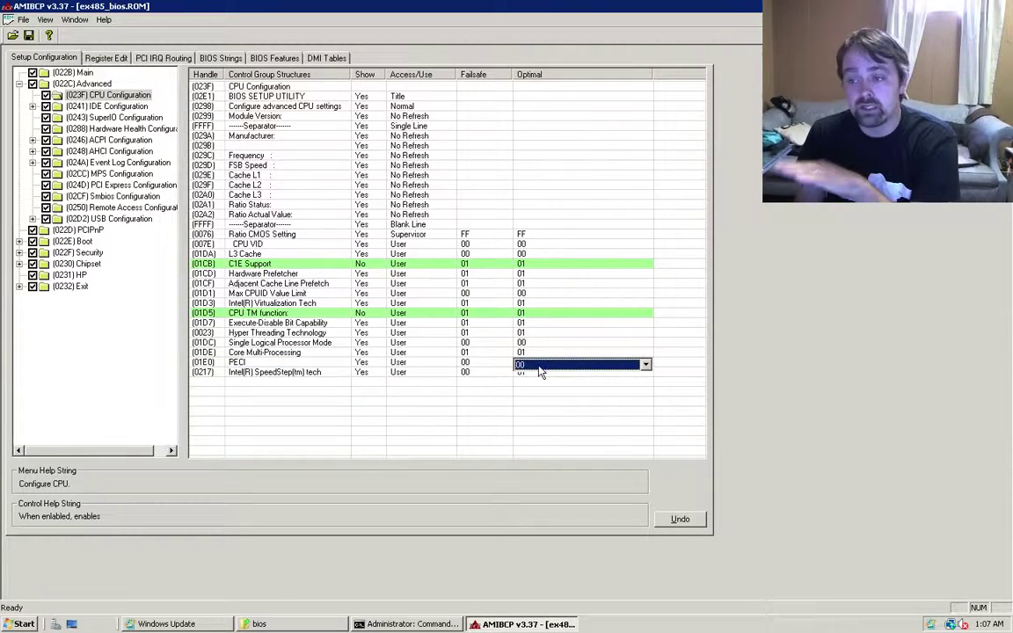
pyautogui.click(541, 371)
pyautogui.click(527, 384)
pyautogui.click(478, 366)
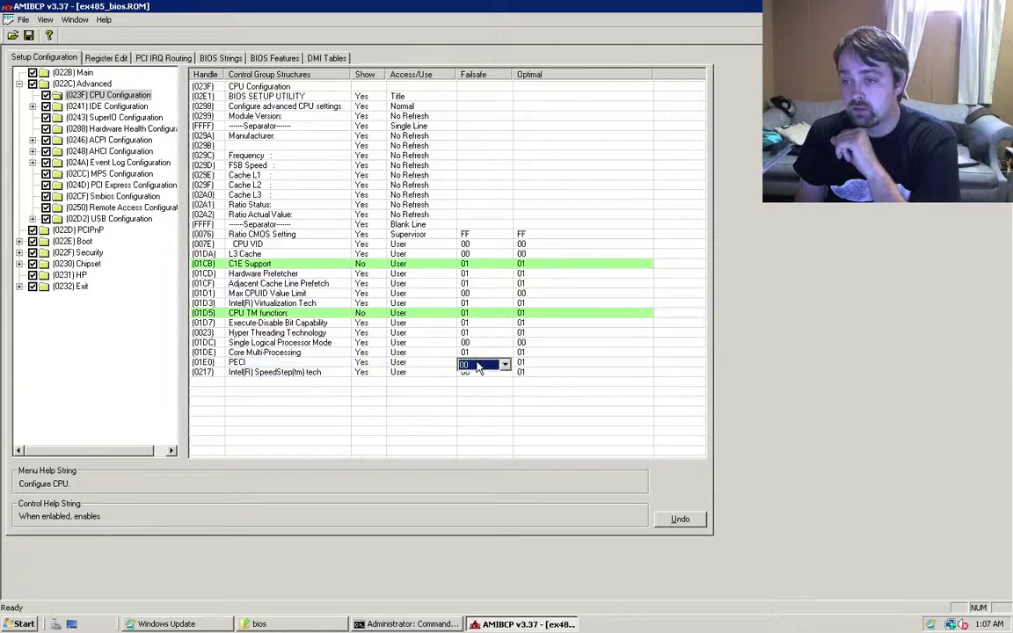
pyautogui.click(477, 366)
pyautogui.click(474, 385)
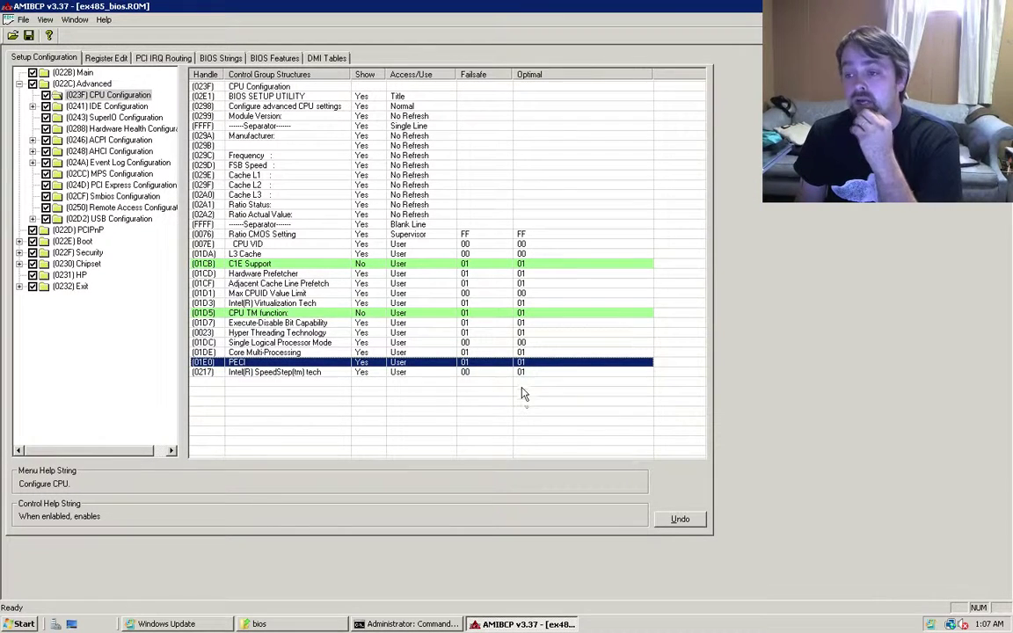
# - Set Intel SpeedStep tech's Optimal value to 00 and save the BIOS
pyautogui.click(528, 373)
pyautogui.click(531, 375)
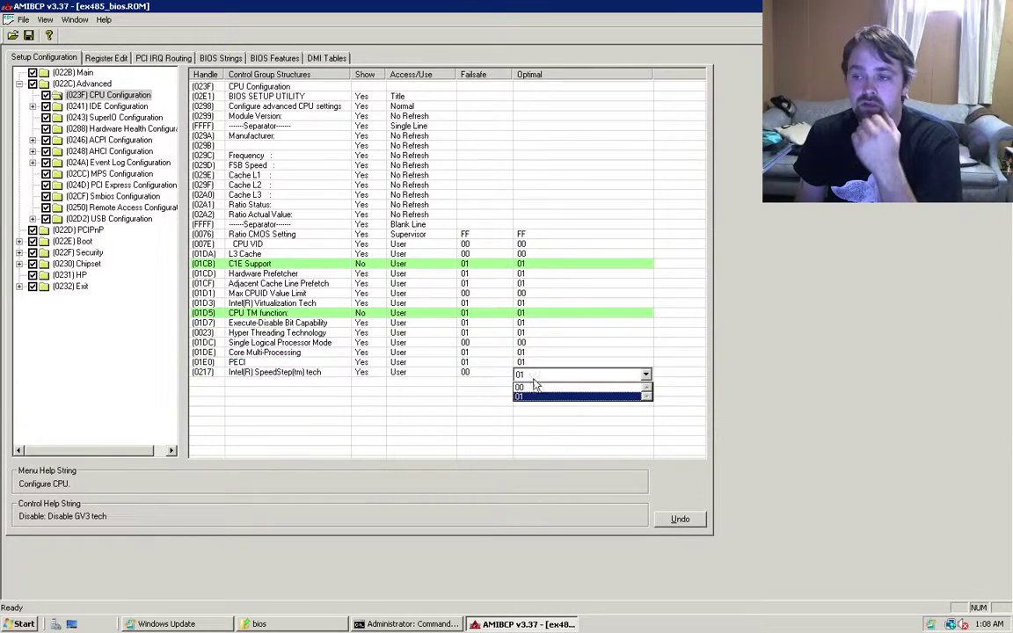
pyautogui.click(537, 389)
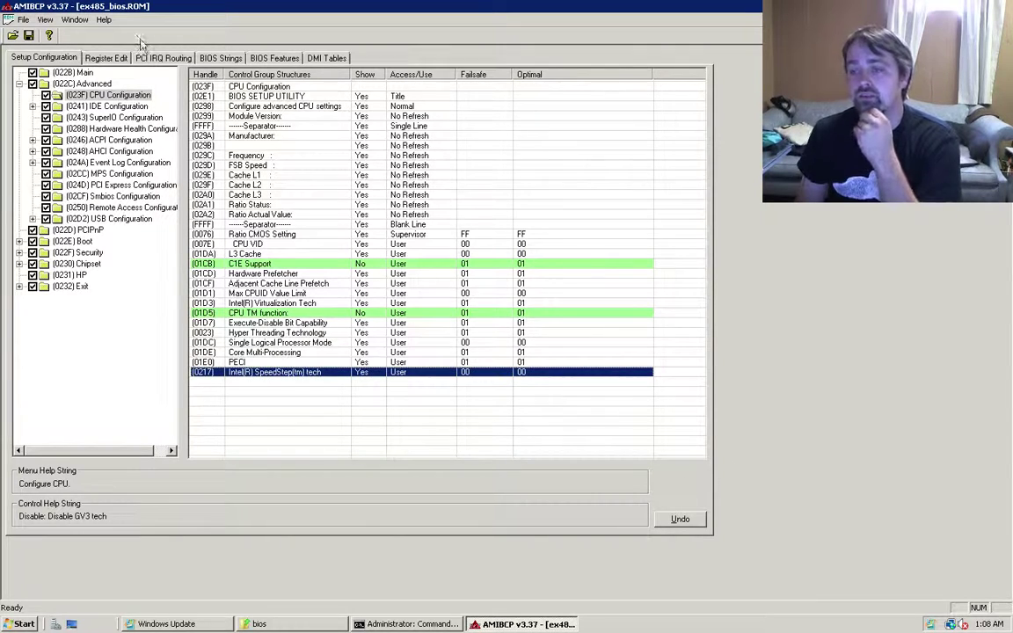
pyautogui.click(30, 39)
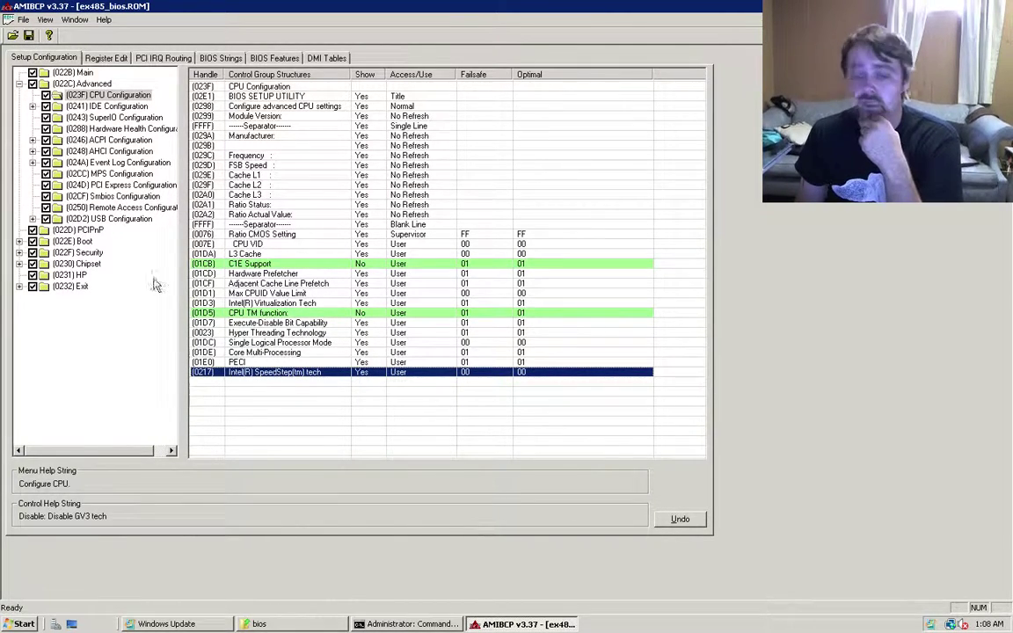
# - Copy ex485_bios.ROM as a backup, save the edited BIOS, close AMIBCP, and open afuwin-4.48\64
pyautogui.click(260, 623)
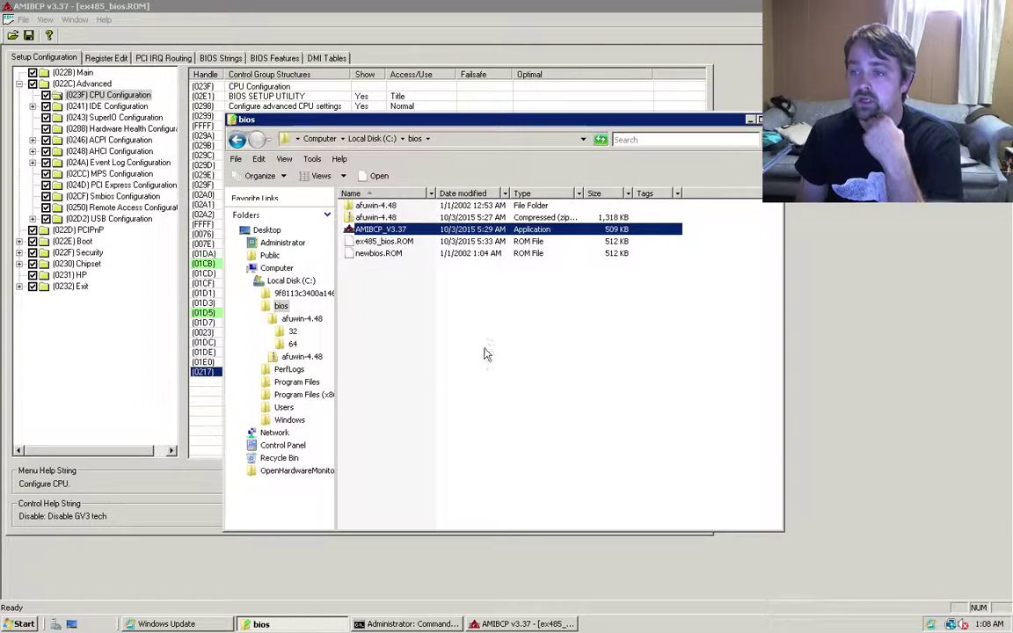
pyautogui.moveTo(395, 246); pyautogui.dragTo(471, 375)
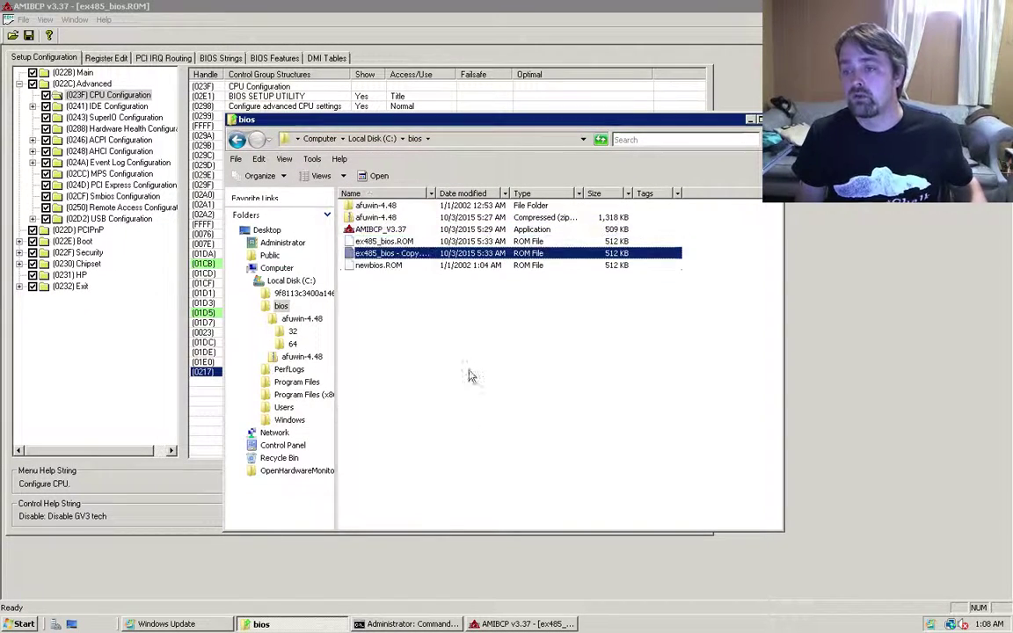
pyautogui.hotkey('alt', 'Tab')
pyautogui.click(29, 36)
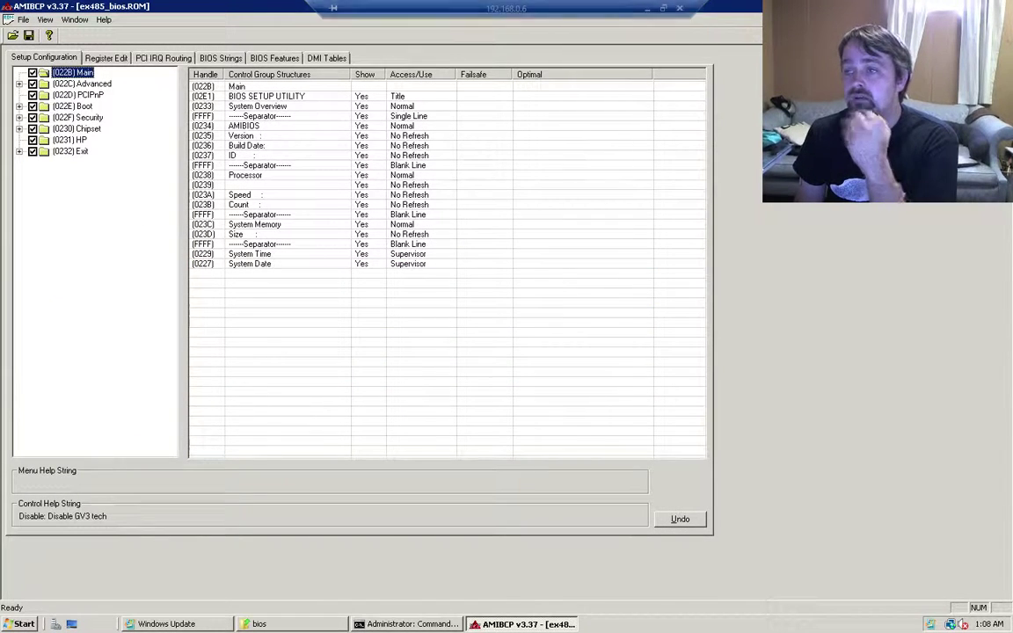
pyautogui.hotkey('alt', 'F4')
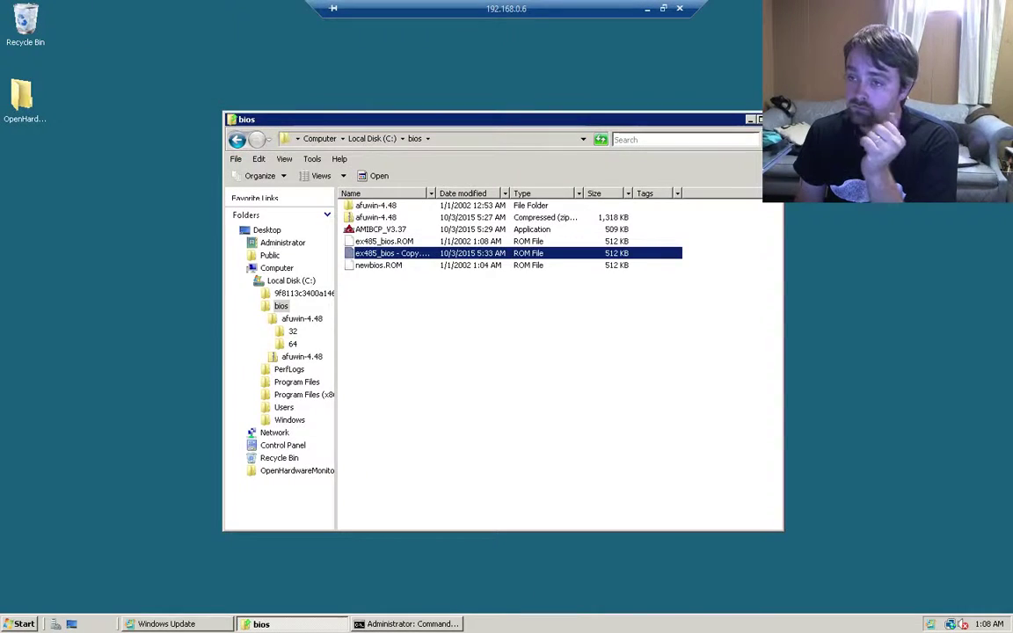
pyautogui.doubleClick(385, 207)
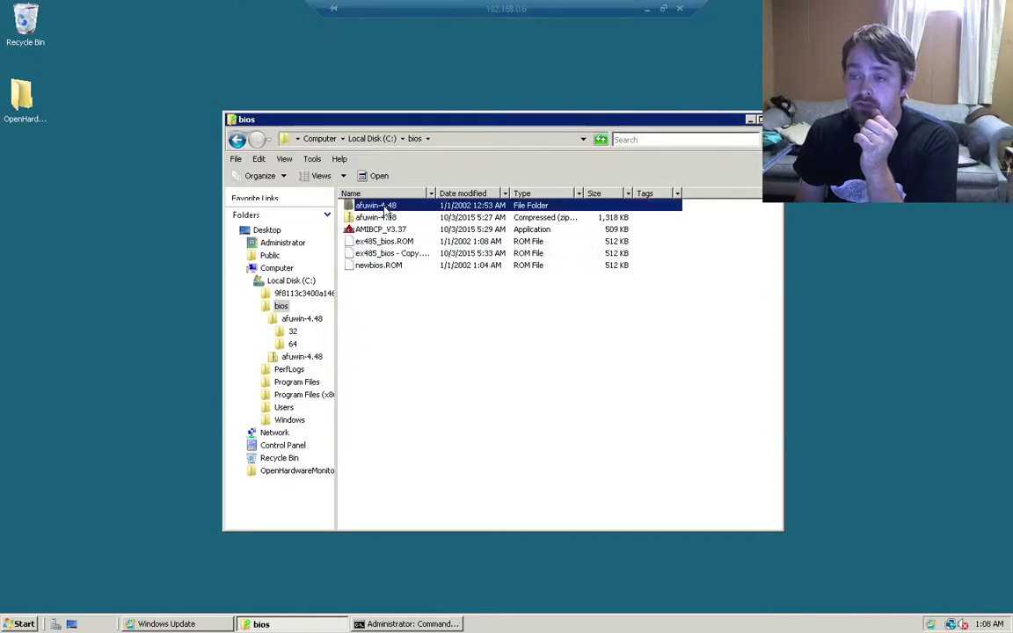
pyautogui.doubleClick(359, 218)
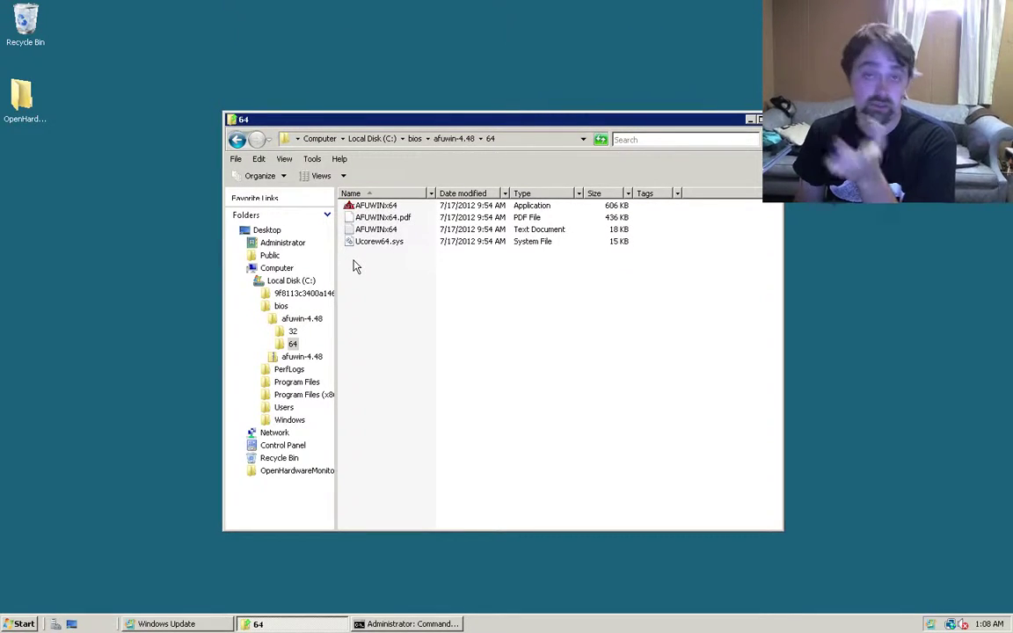
# - Launch AFUWINx64 and load ex485_bios.ROM into it
pyautogui.doubleClick(384, 211)
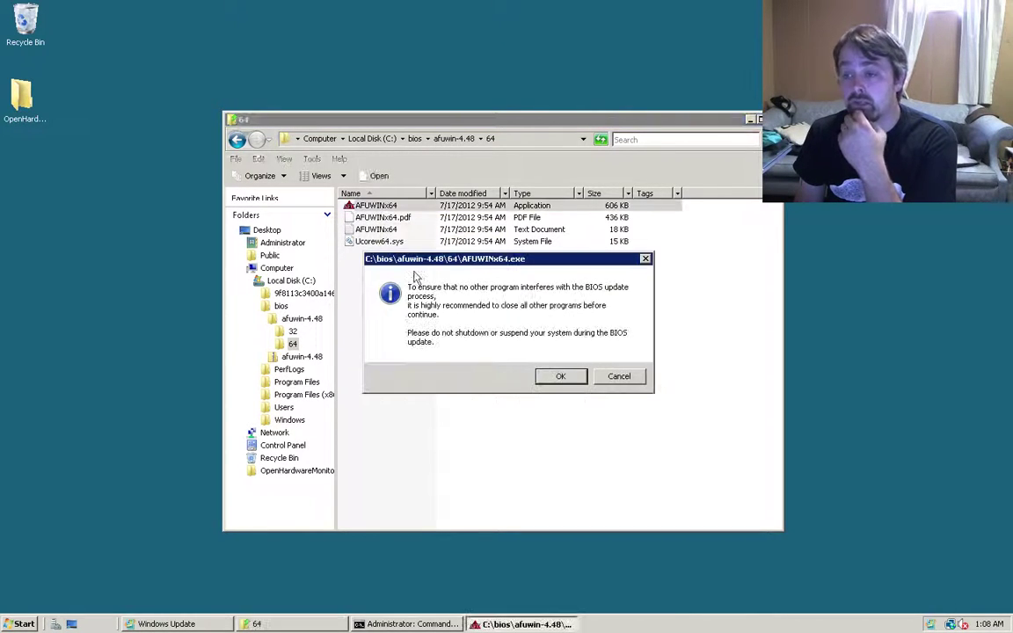
pyautogui.click(563, 379)
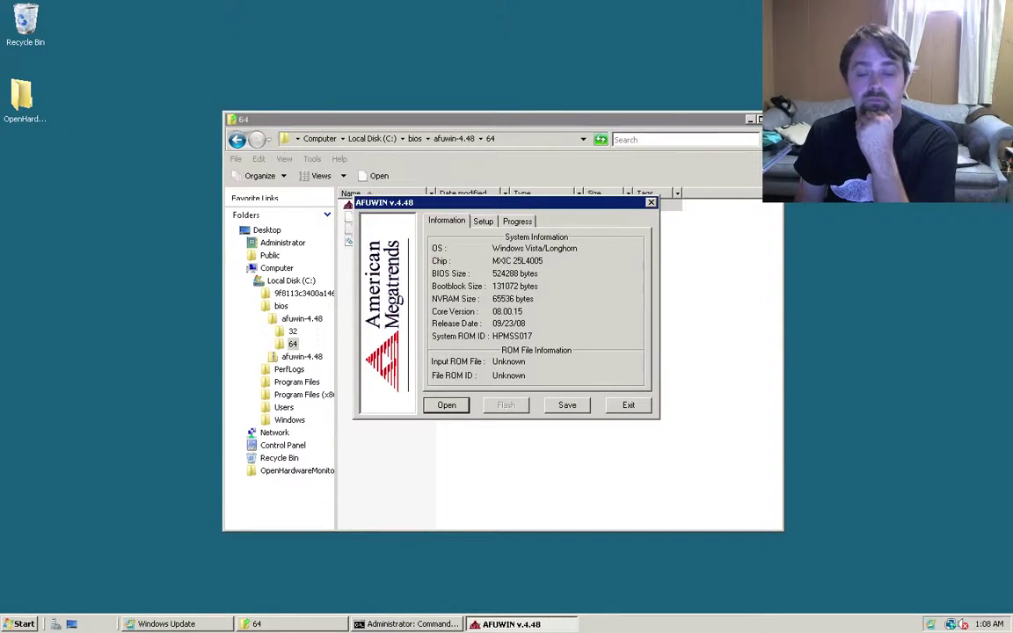
pyautogui.click(446, 407)
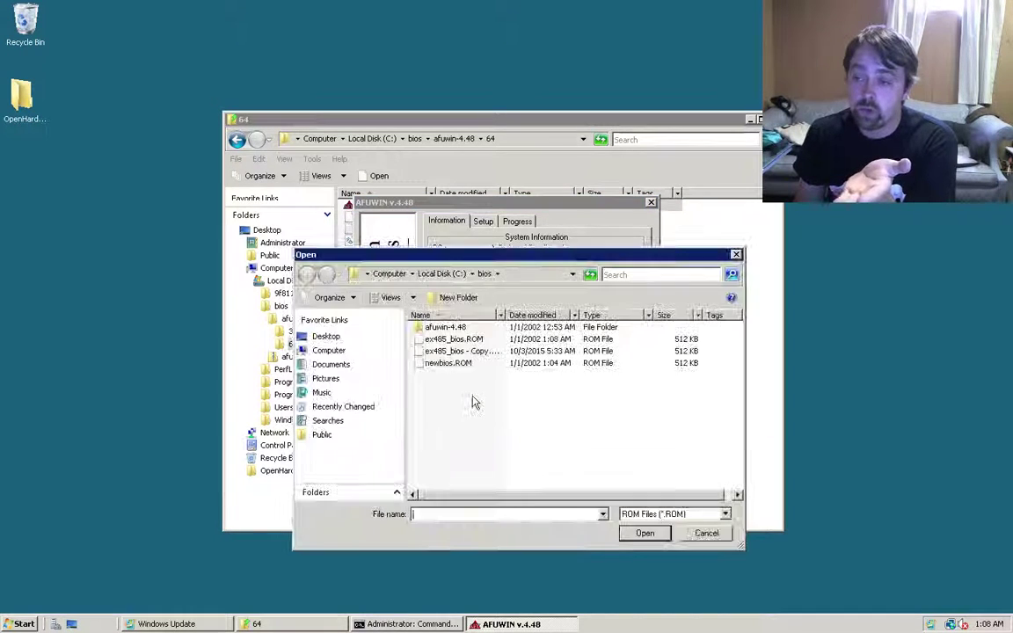
pyautogui.doubleClick(469, 345)
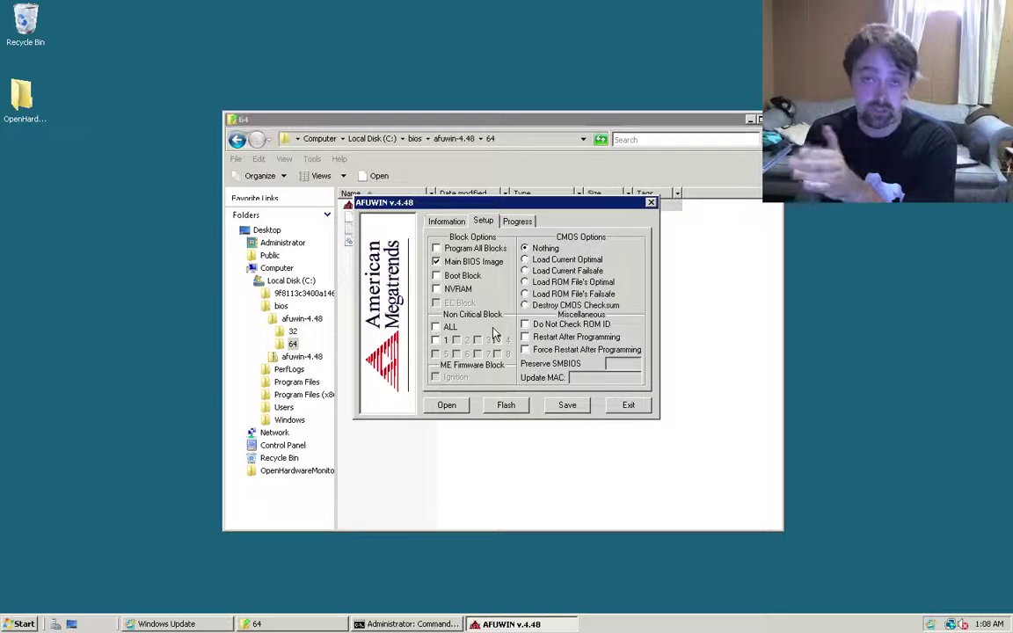
# - Choose Load Current Optimal for CMOS, review Information and Progress, then exit without flashing
pyautogui.click(525, 259)
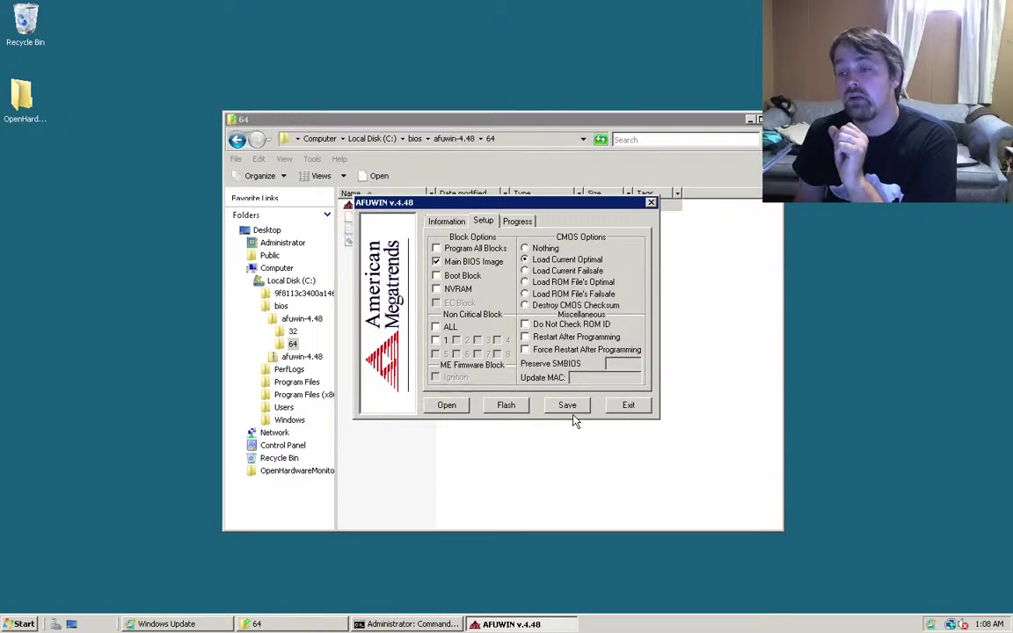
pyautogui.click(447, 221)
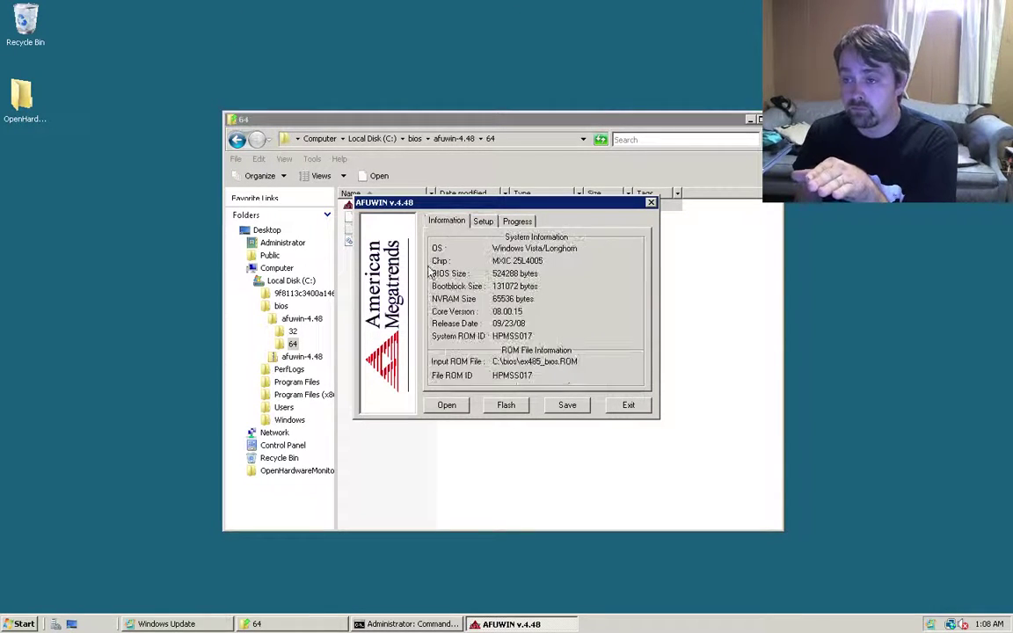
pyautogui.click(519, 221)
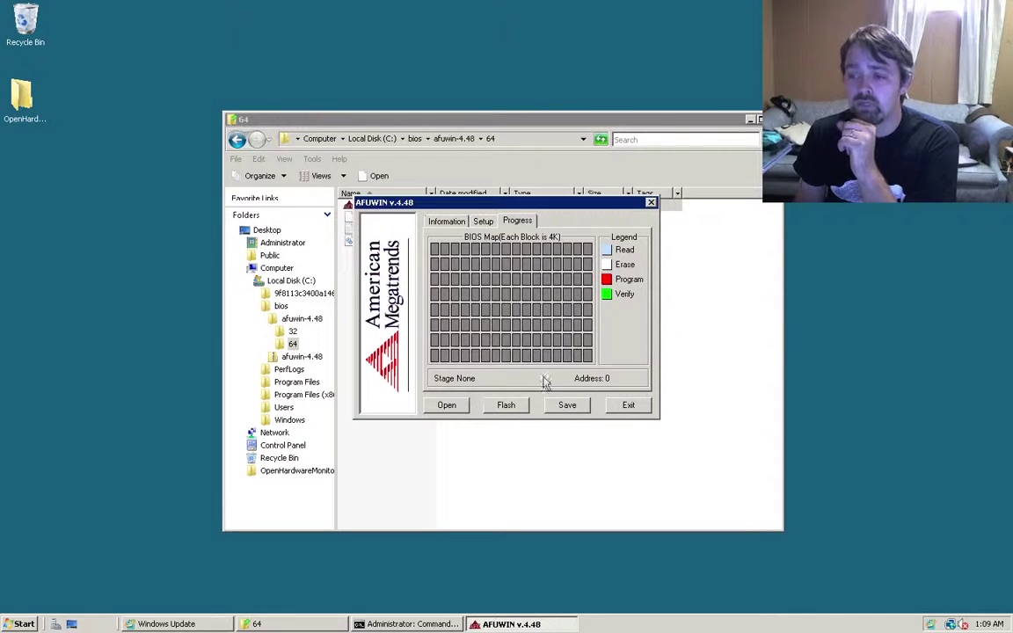
pyautogui.click(630, 404)
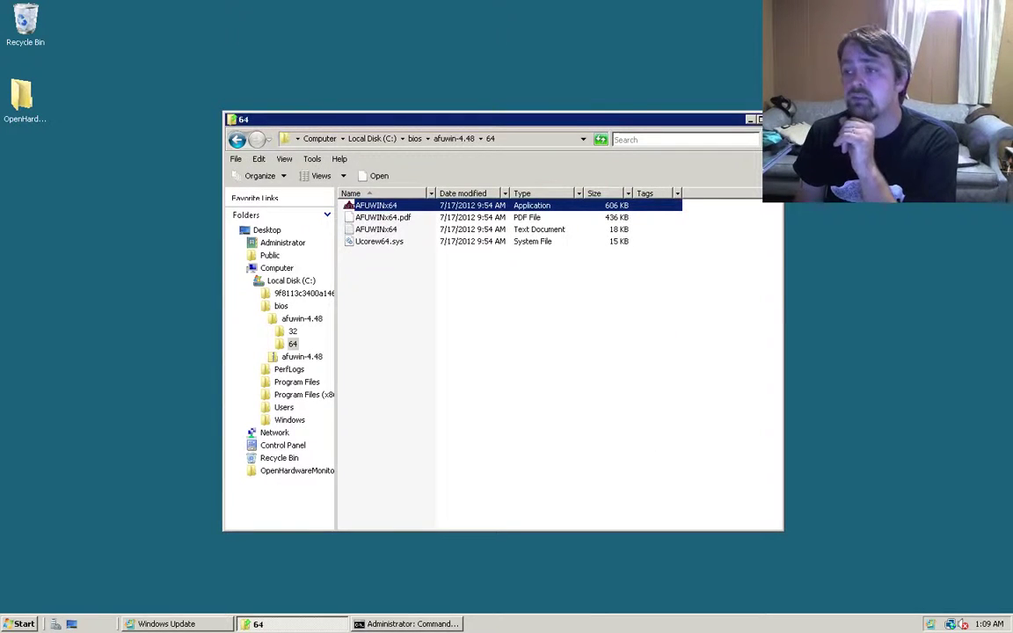
# - Close the 64 folder window to reveal the Command Prompt at C:\bios
pyautogui.hotkey('alt', 'F4')
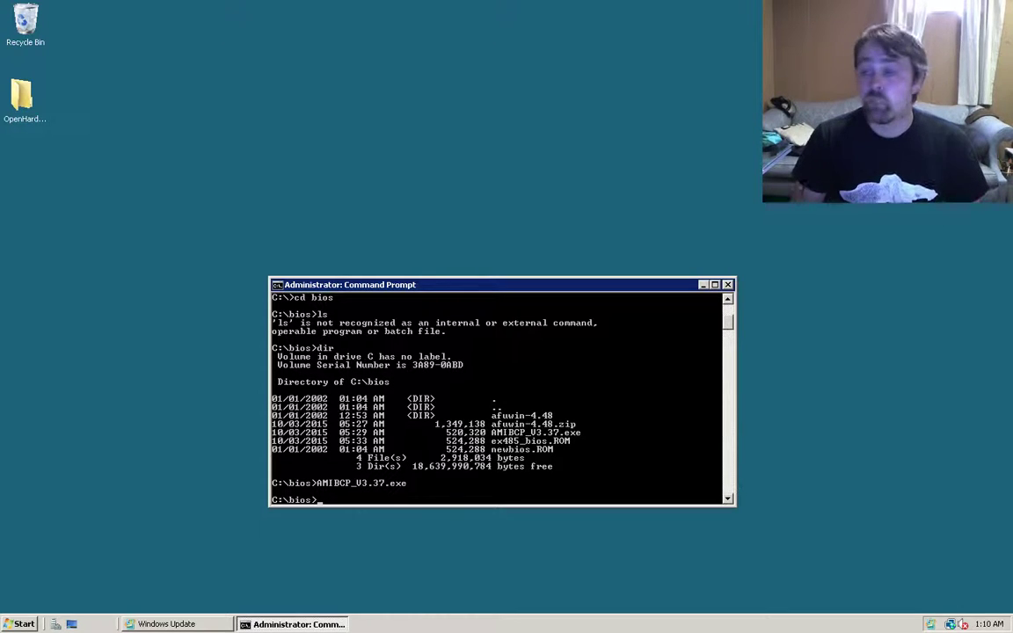
# - Close the Command Prompt, verify Computer Properties lists an Intel Pentium E5300 at 2.60GHz, then close it
pyautogui.click(728, 285)
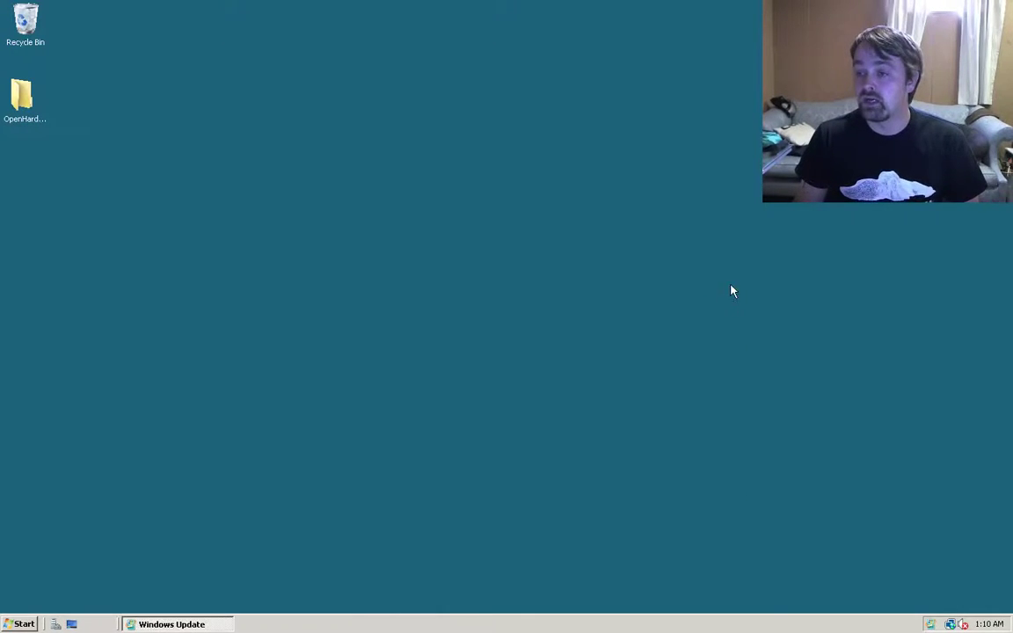
pyautogui.click(21, 622)
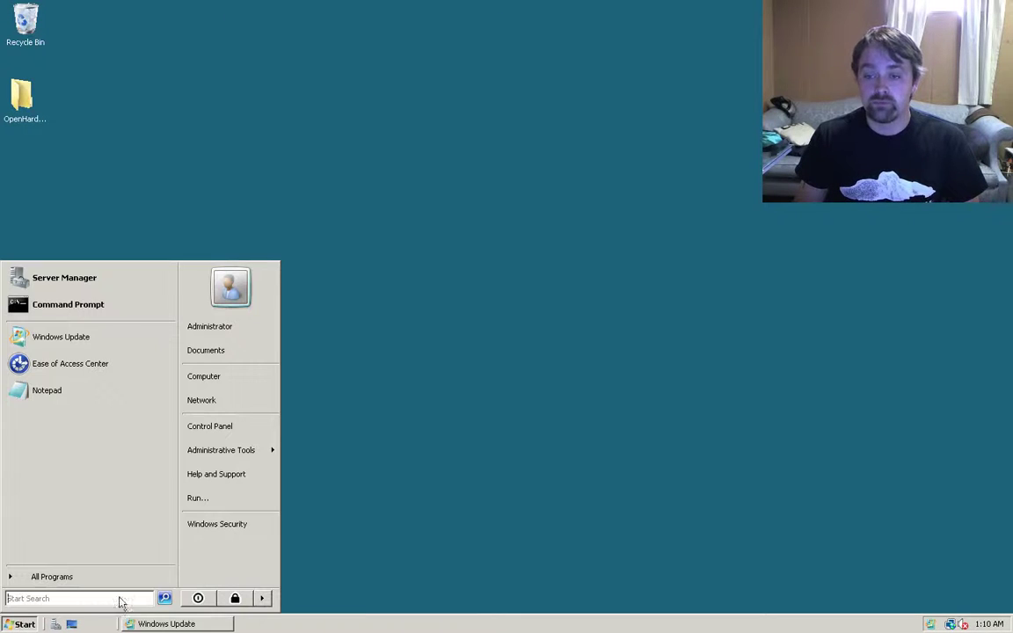
pyautogui.rightClick(236, 386)
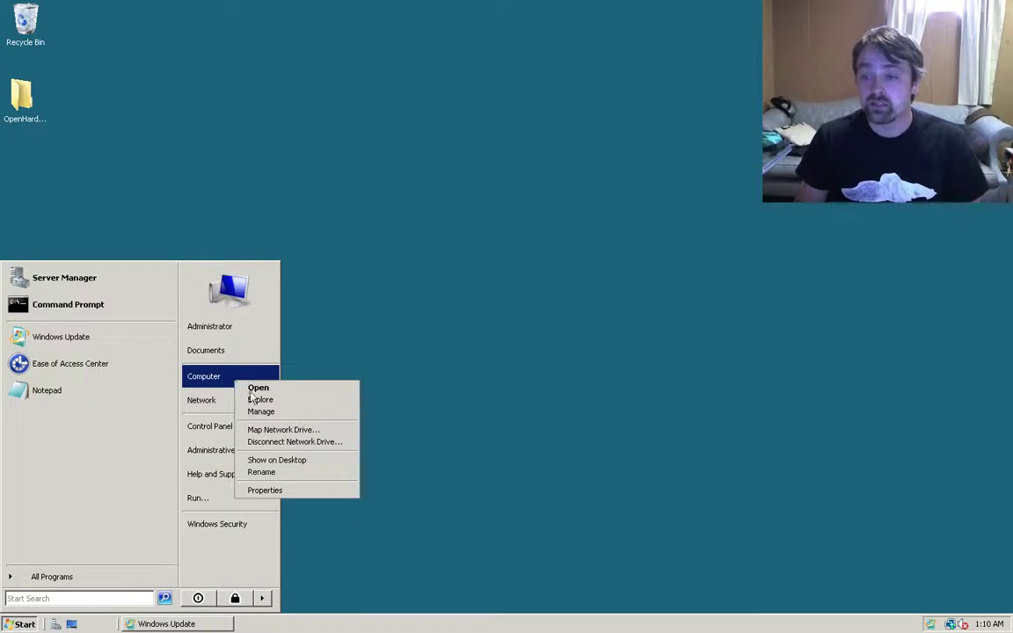
pyautogui.click(293, 489)
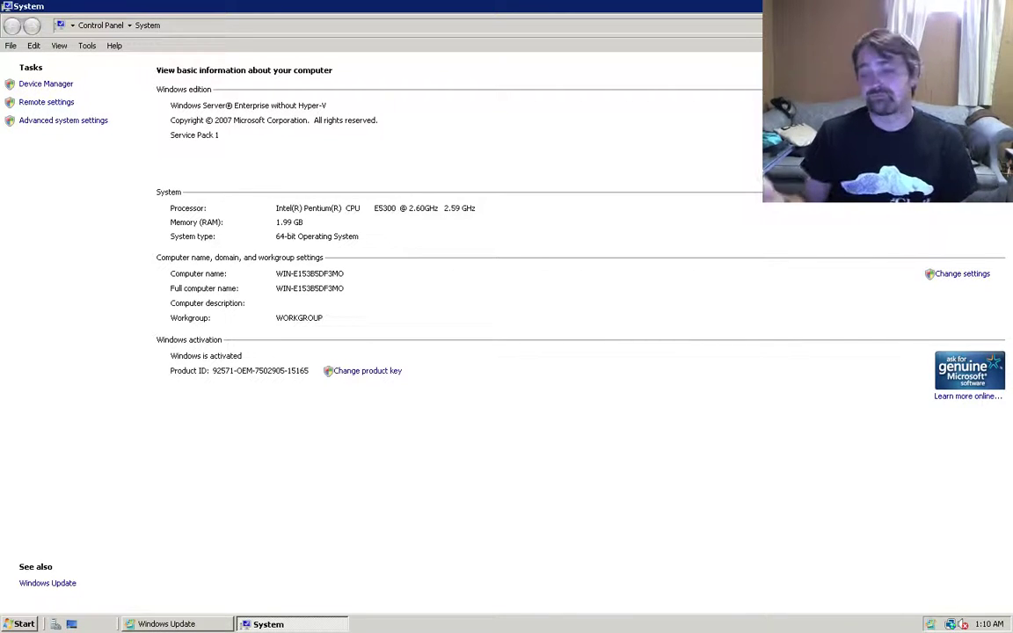
pyautogui.hotkey('alt', 'F4')
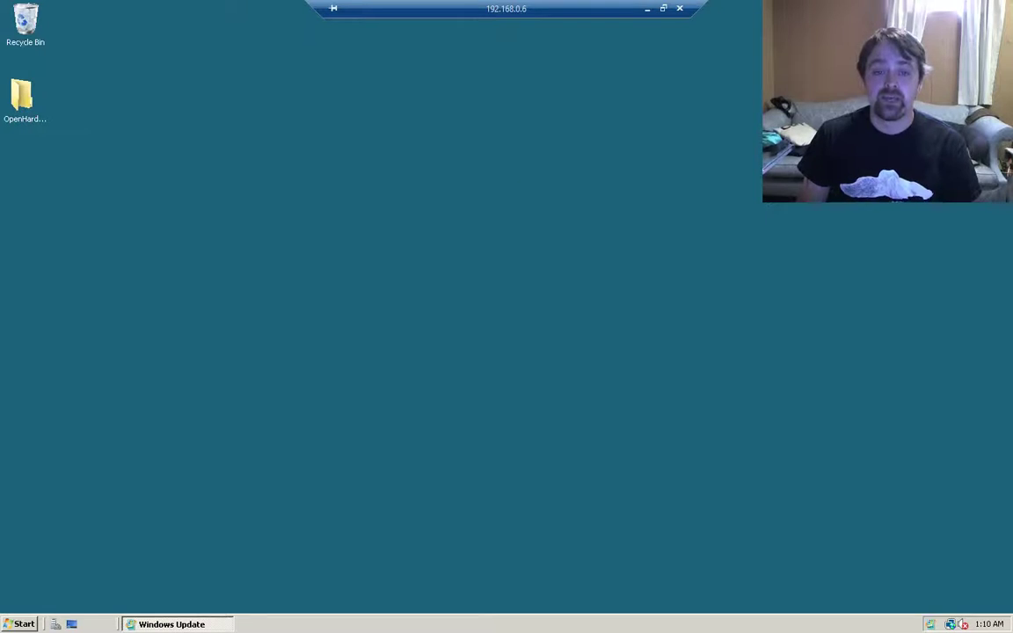